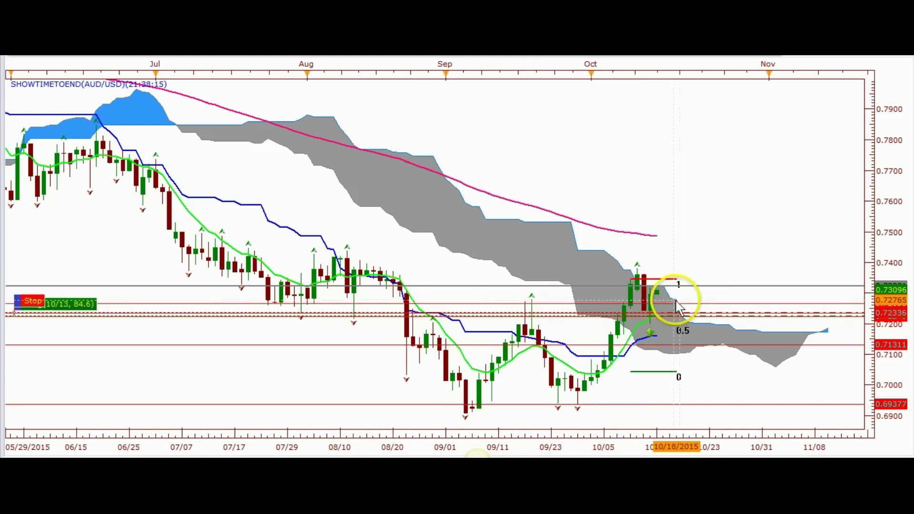
- Switch the AUD/USD chart to the 4 Hours timeframe and show the recent candles with the cloud projected ahead of them
left_click(115, 55)
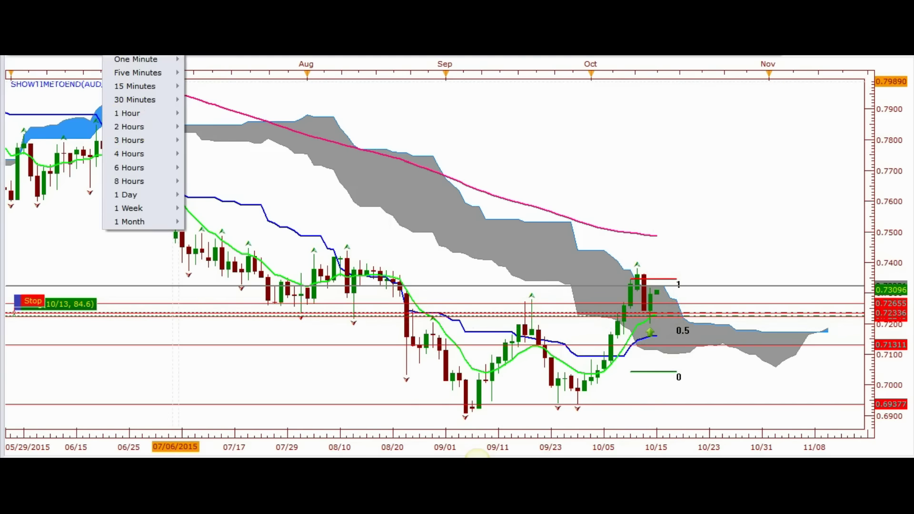
left_click(125, 154)
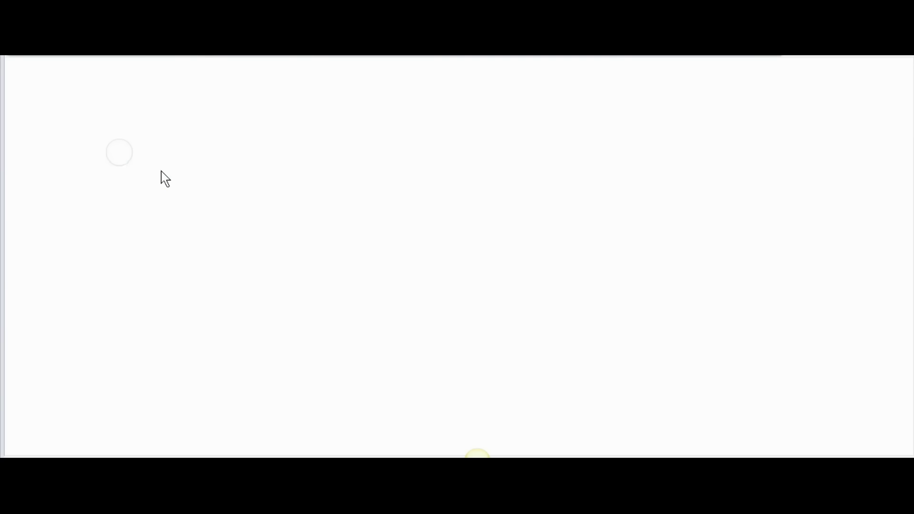
scroll(509, 294, "down", 2)
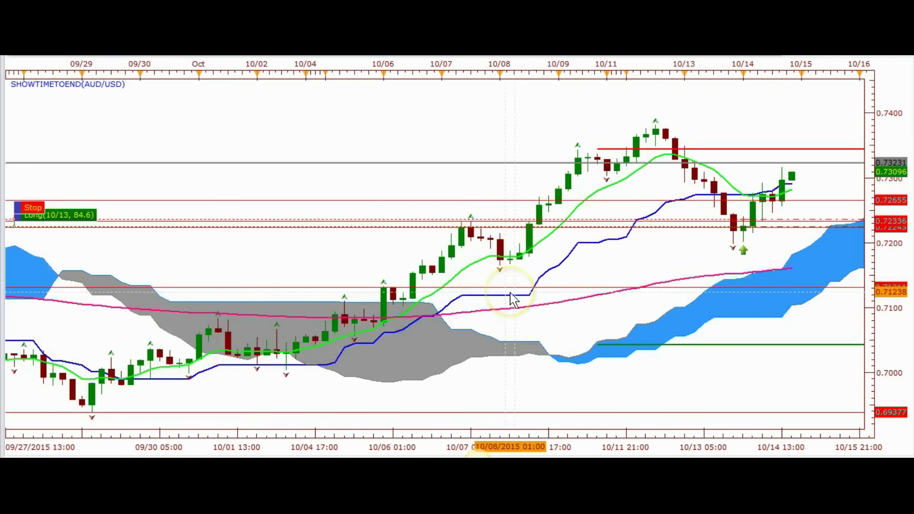
scroll(509, 302, "down", 3)
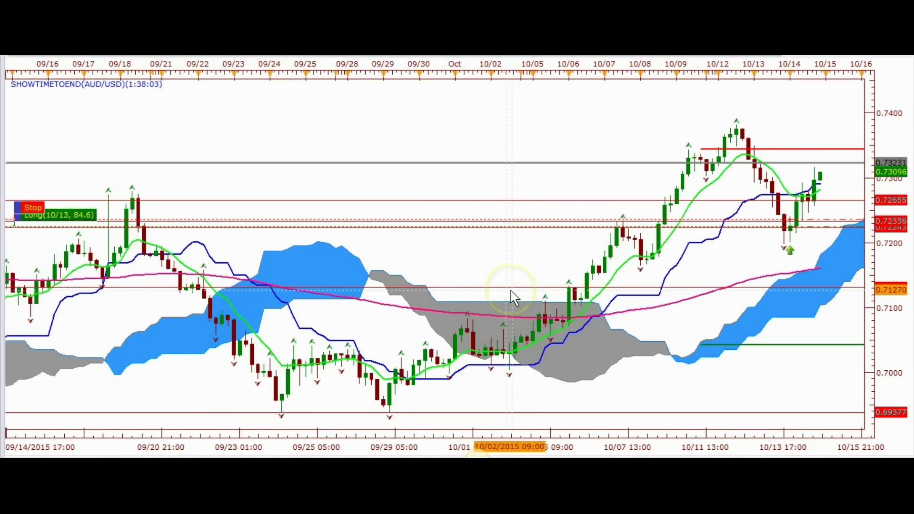
left_click_drag(521, 279, 392, 266)
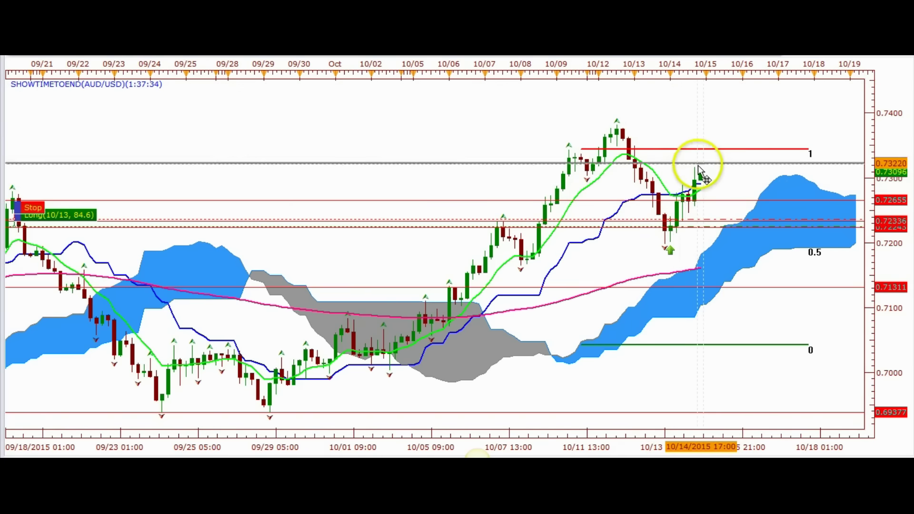
left_click_drag(724, 138, 583, 109)
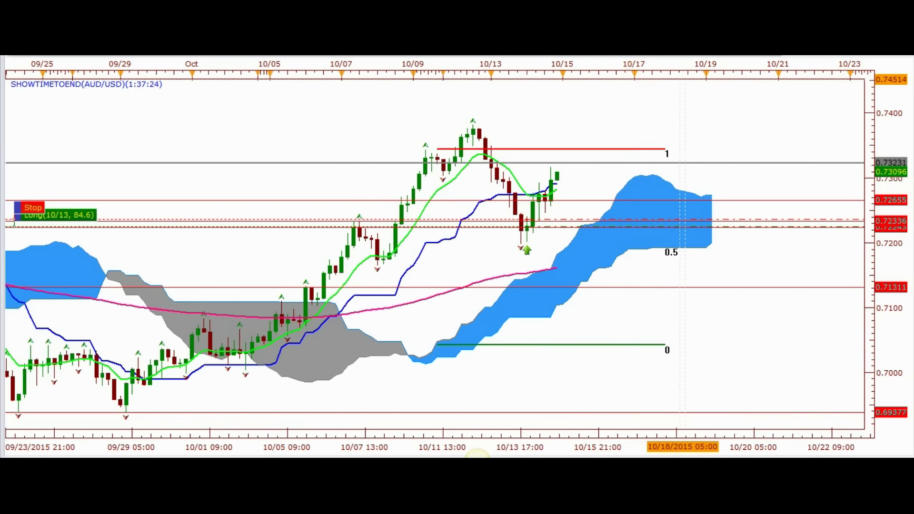
- Draw a rectangle around the recent price action, from about 0.7225 on 10/07 to about 0.7375 on 10/22
right_click(684, 64)
left_click(695, 76)
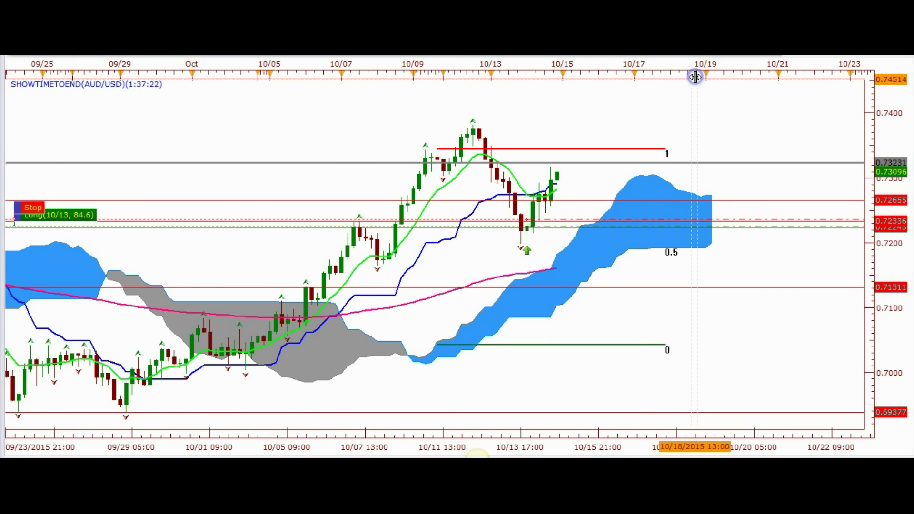
left_click_drag(354, 228, 831, 129)
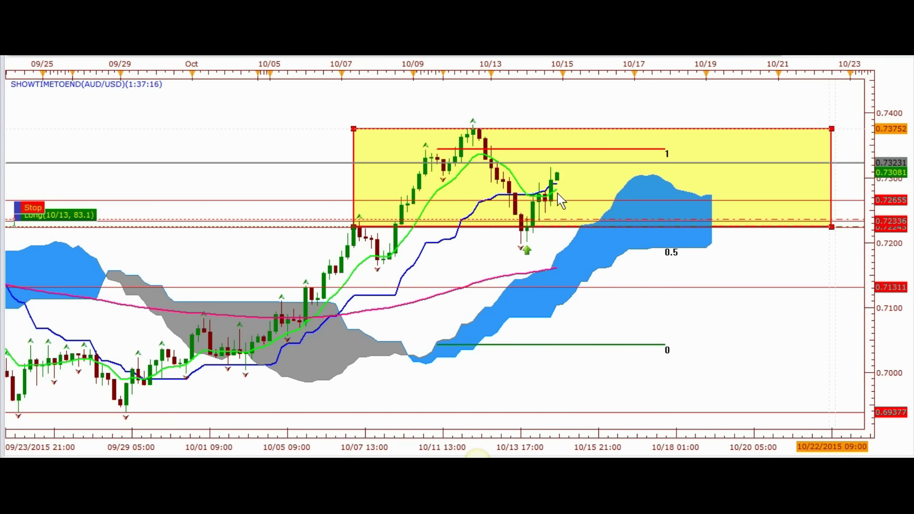
left_click(560, 275)
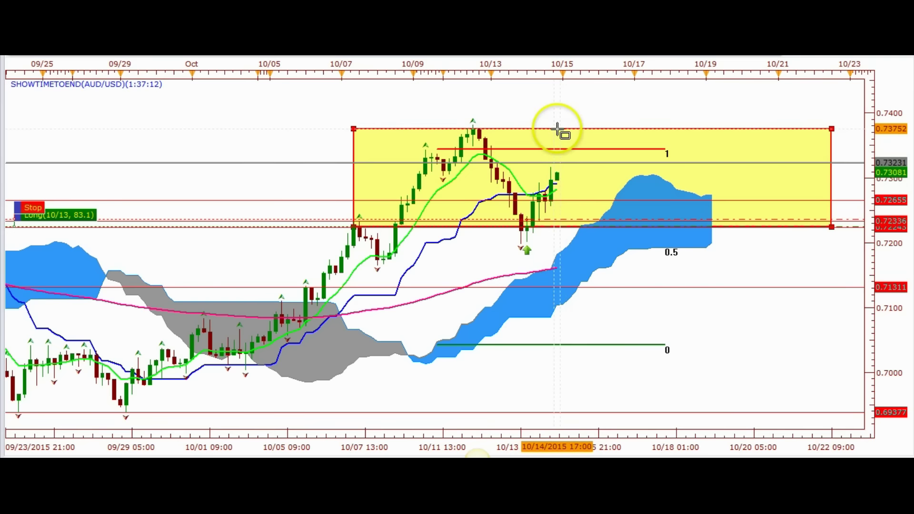
- Examine the rectangle's price zone against the four-hour price history reaching back to June
scroll(724, 238, "down", 3)
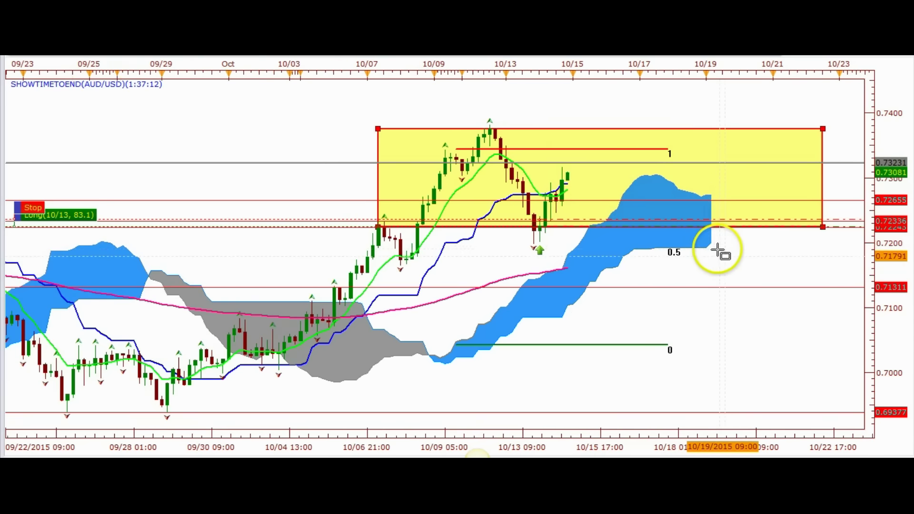
scroll(720, 310, "down", 3)
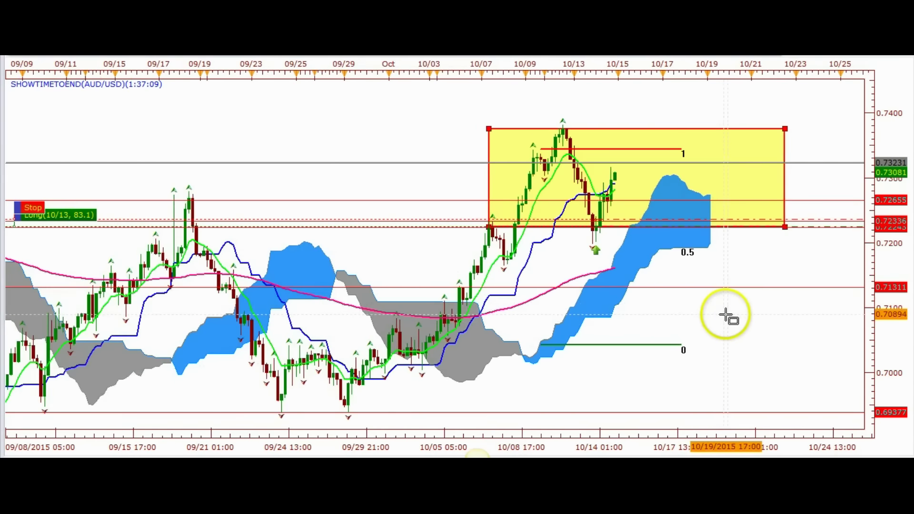
scroll(730, 316, "down", 3)
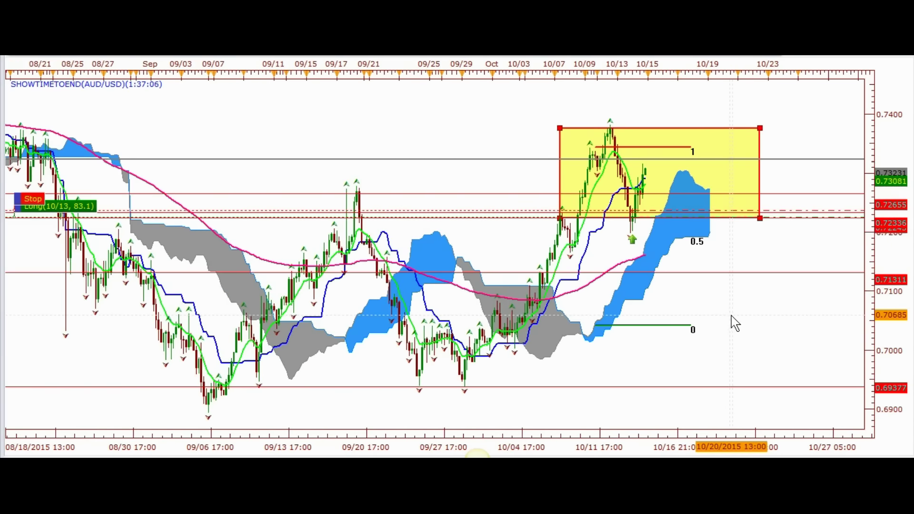
scroll(333, 309, "down", 1)
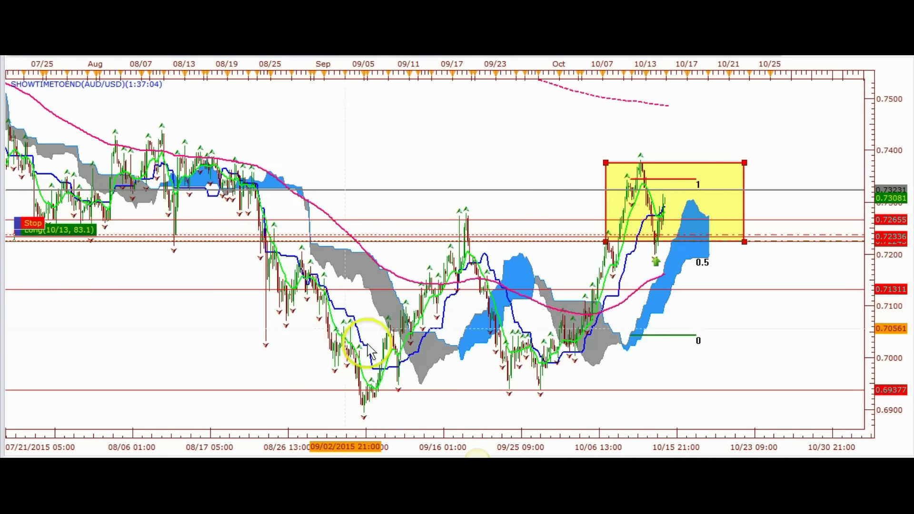
scroll(619, 198, "down", 1)
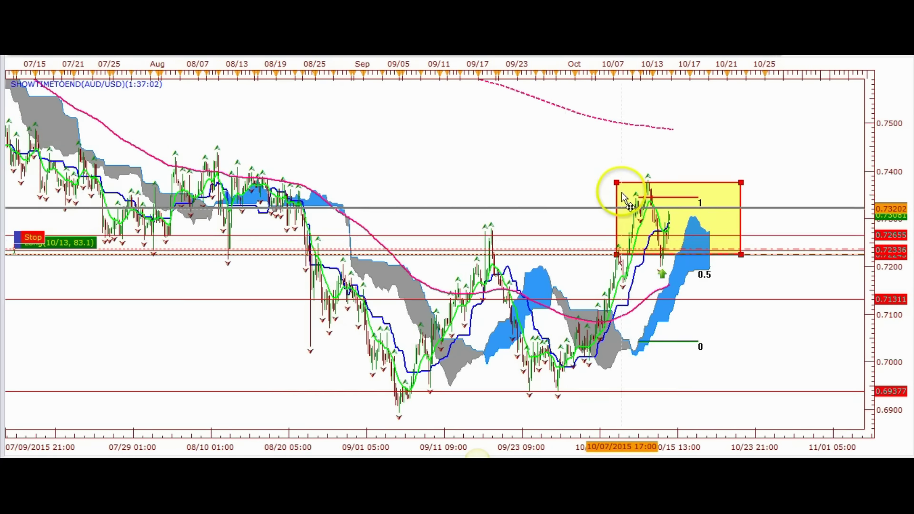
scroll(616, 210, "down", 2)
scroll(556, 270, "down", 1)
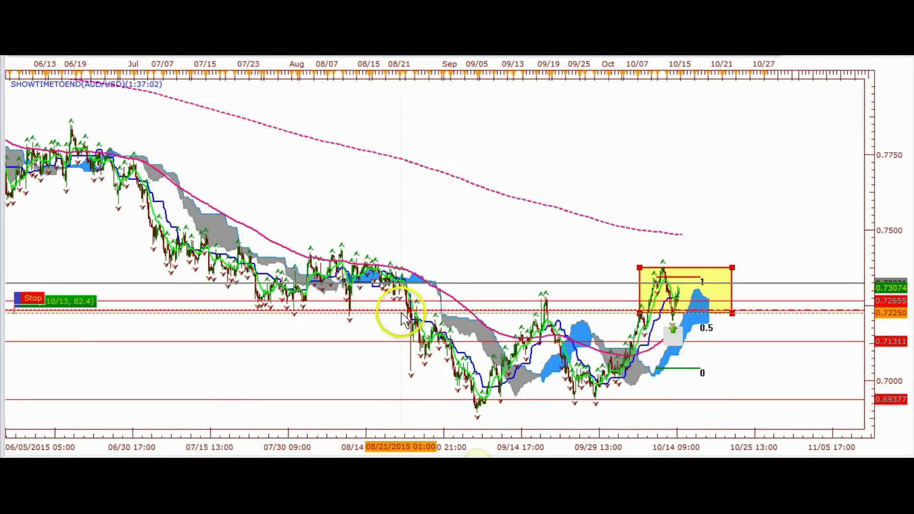
scroll(589, 244, "up", 1)
scroll(581, 238, "up", 4)
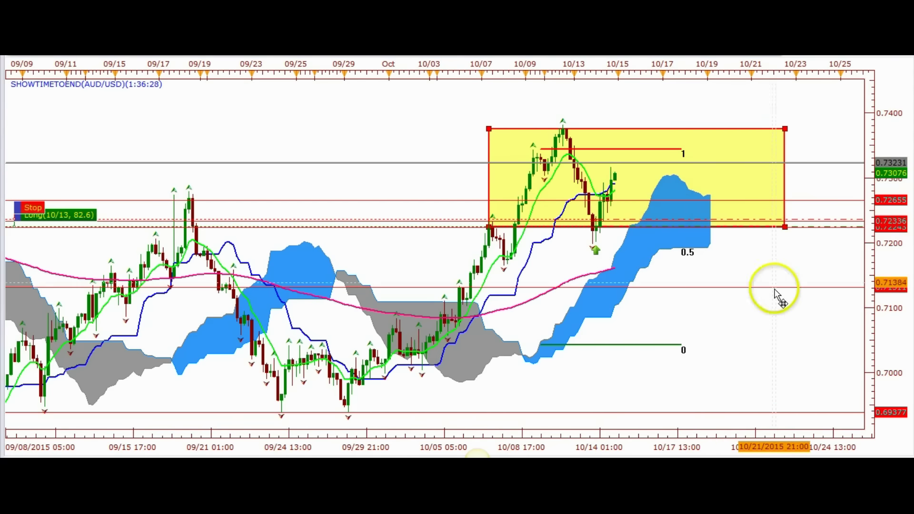
- Delete the yellow rectangle from the chart
right_click(719, 134)
left_click(723, 149)
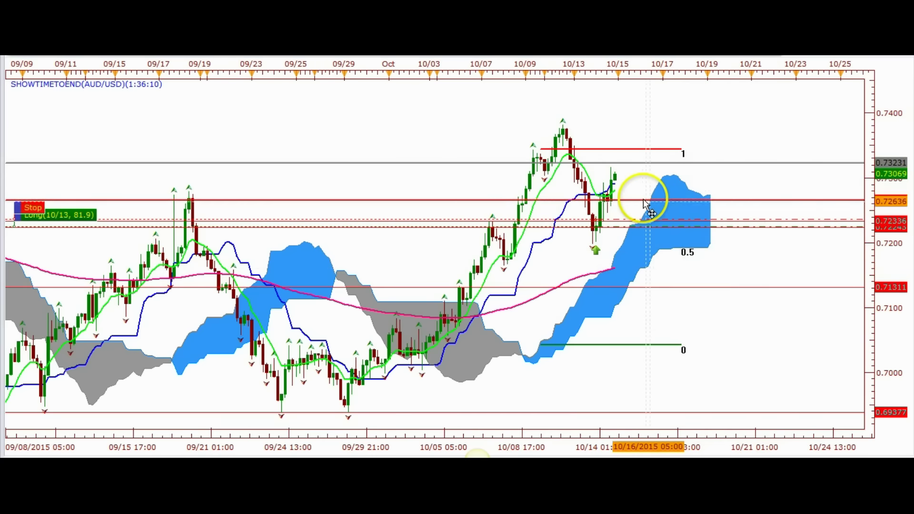
- Examine the latest four-hour candles around the green entry arrow and the cloud ahead of price
scroll(663, 200, "up", 1)
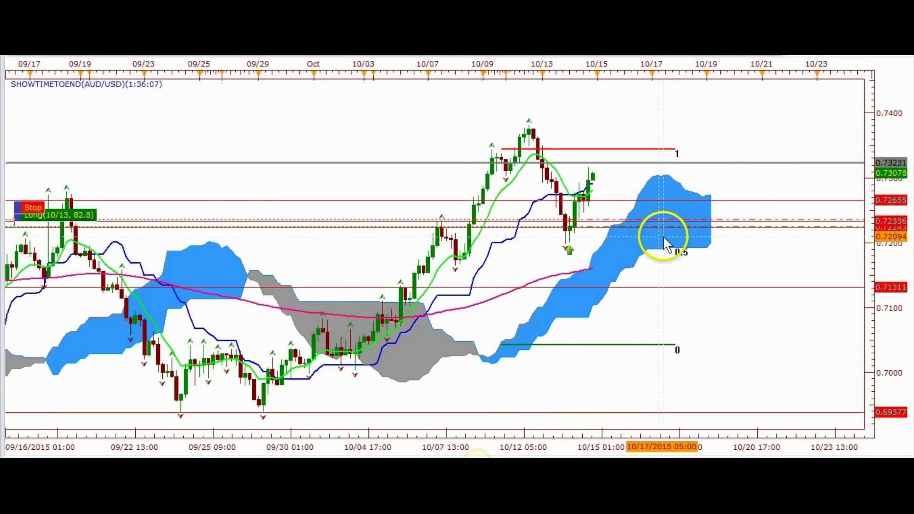
scroll(659, 248, "down", 1)
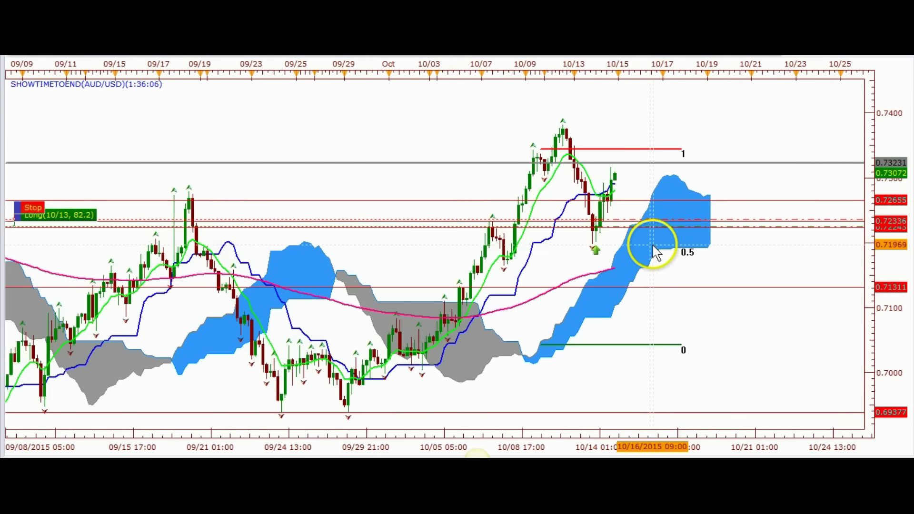
scroll(653, 245, "up", 1)
scroll(618, 237, "up", 1)
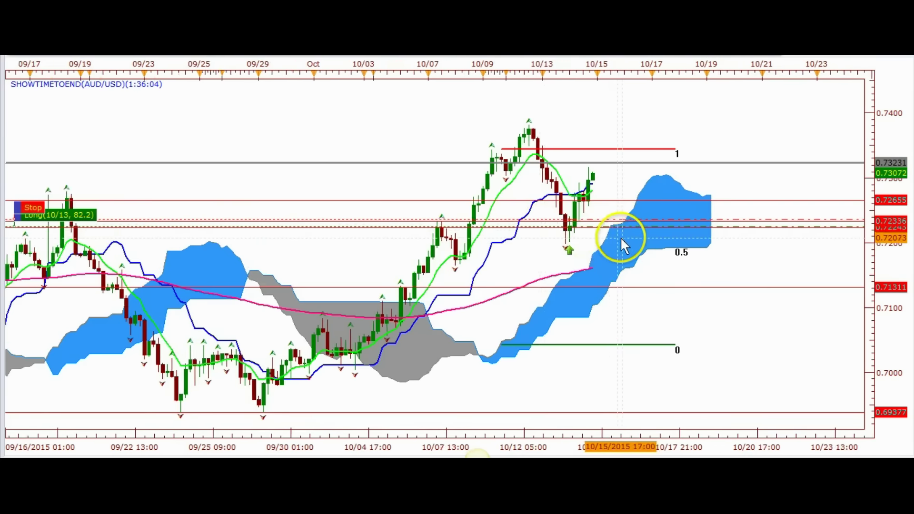
scroll(620, 236, "up", 1)
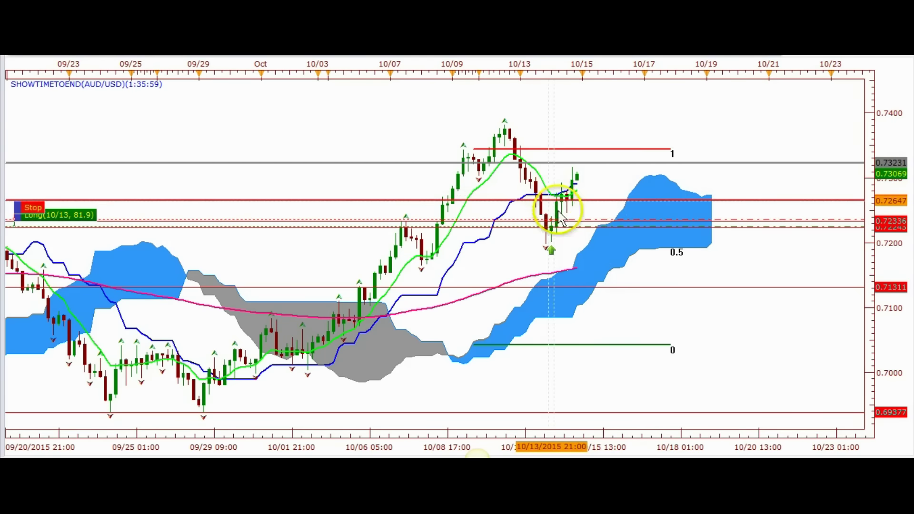
scroll(561, 219, "up", 1)
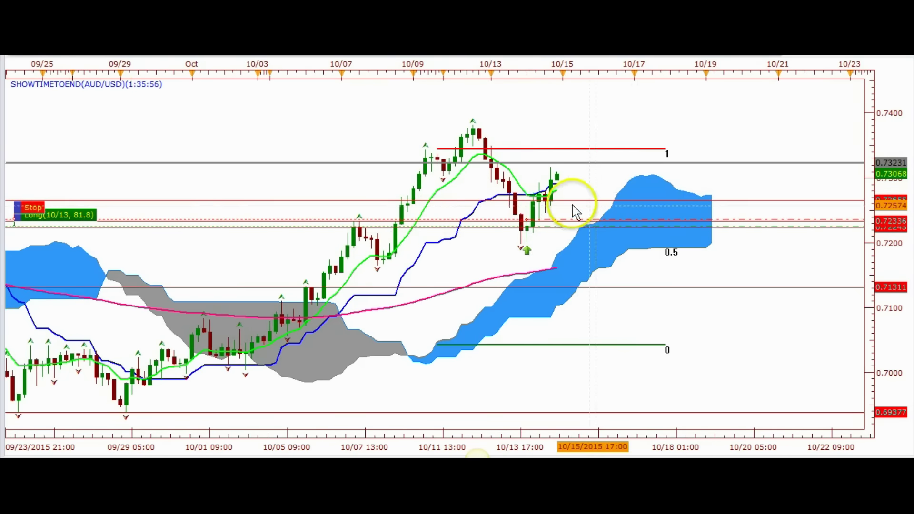
scroll(495, 190, "down", 1)
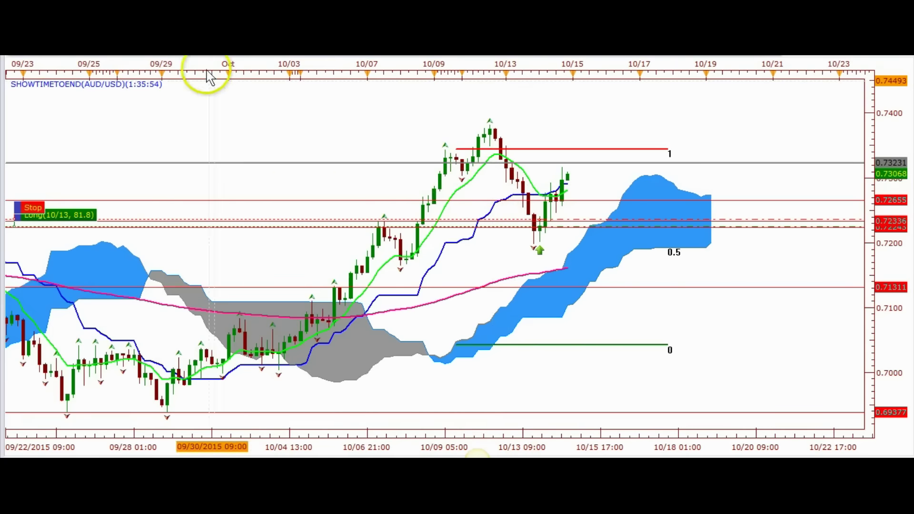
- Switch the chart to the 1 Day timeframe and view the daily candles from late May with the cloud projected into November
left_click(114, 52)
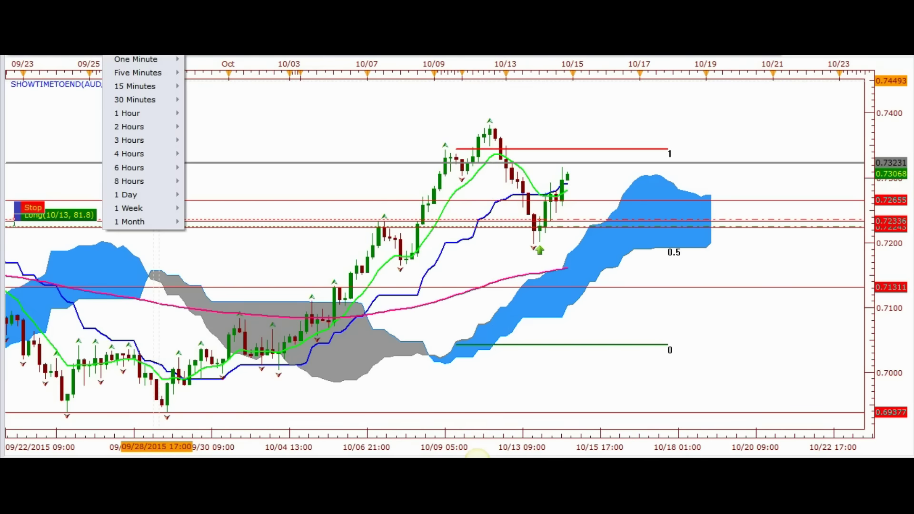
left_click(132, 199)
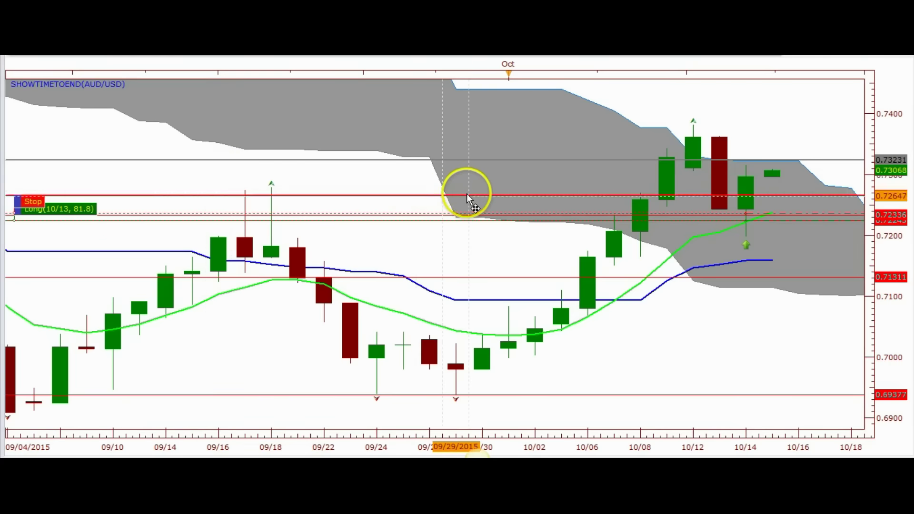
scroll(469, 200, "down", 3)
left_click_drag(704, 198, 544, 182)
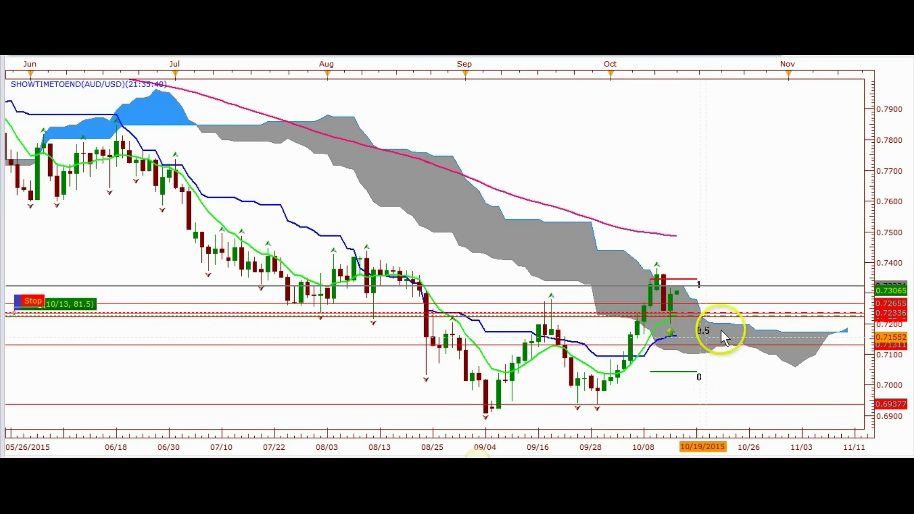
- Return the chart to the 4 Hours timeframe and show the October candles with the full cloud projection
right_click(187, 67)
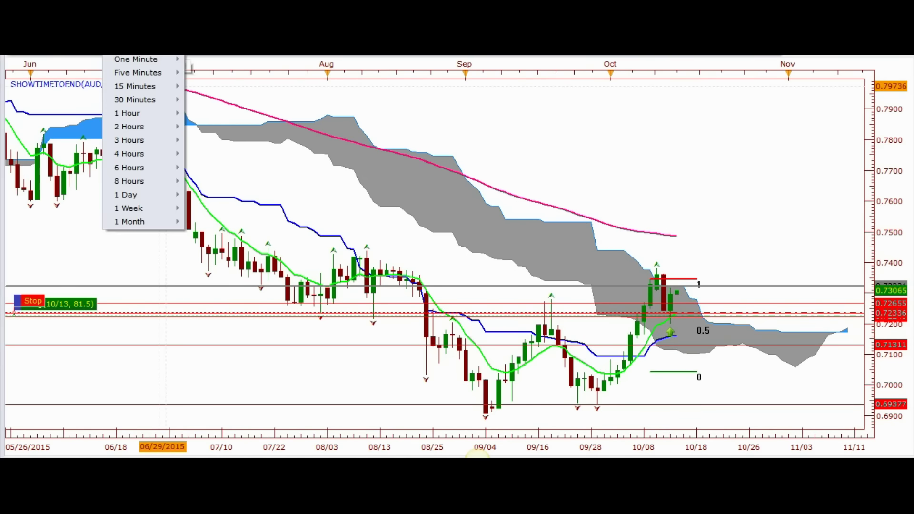
left_click(138, 153)
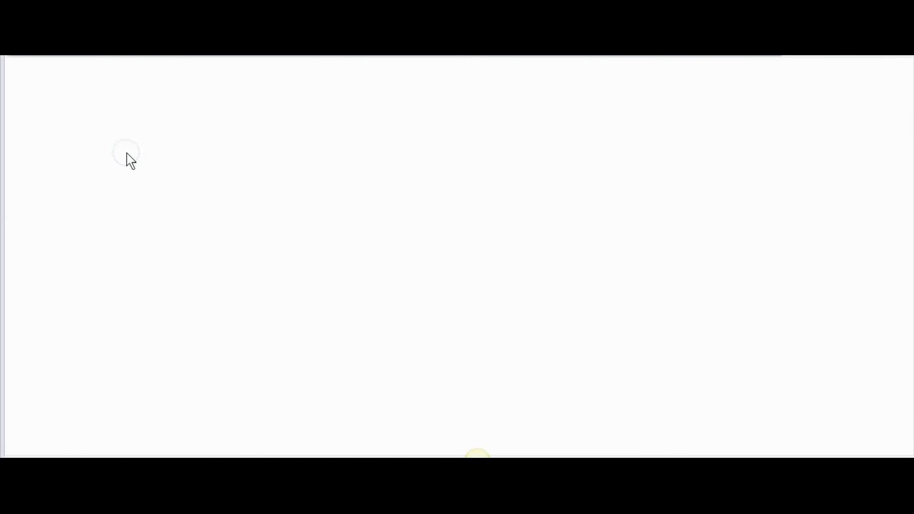
scroll(582, 200, "down", 5)
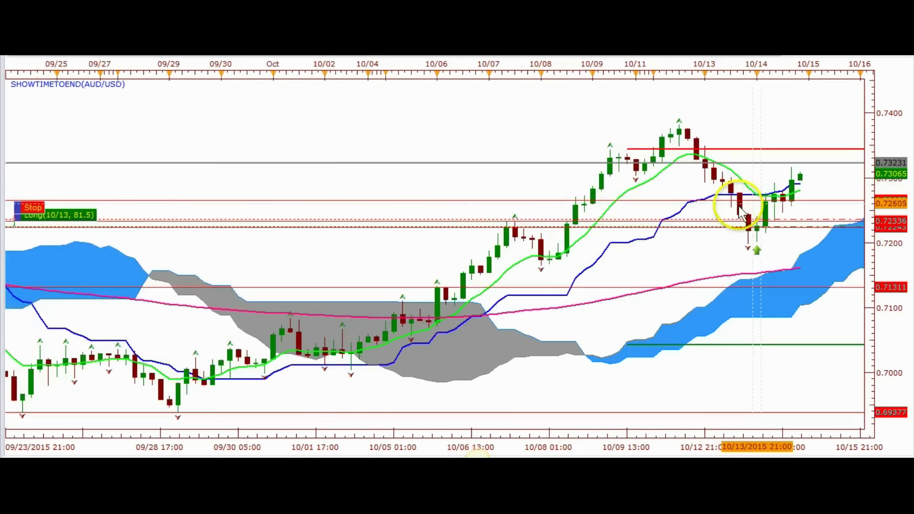
left_click_drag(768, 129, 518, 116)
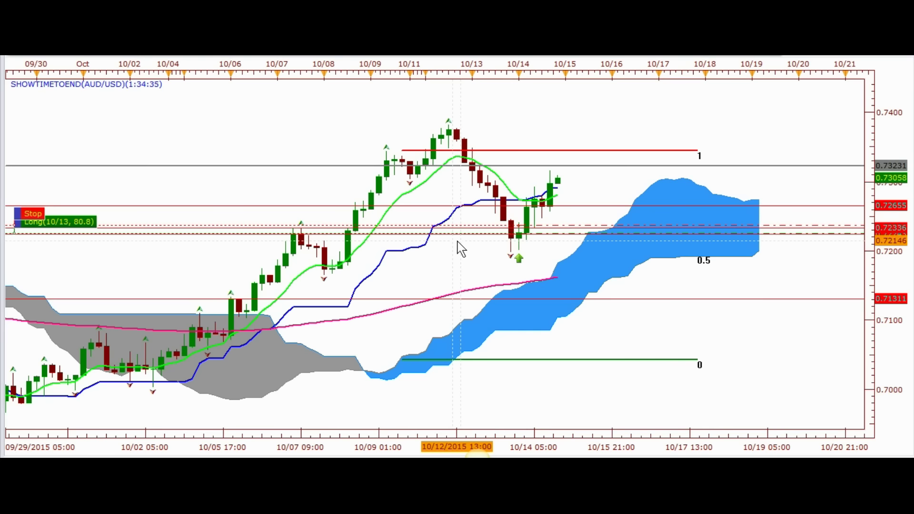
left_click_drag(458, 239, 449, 207)
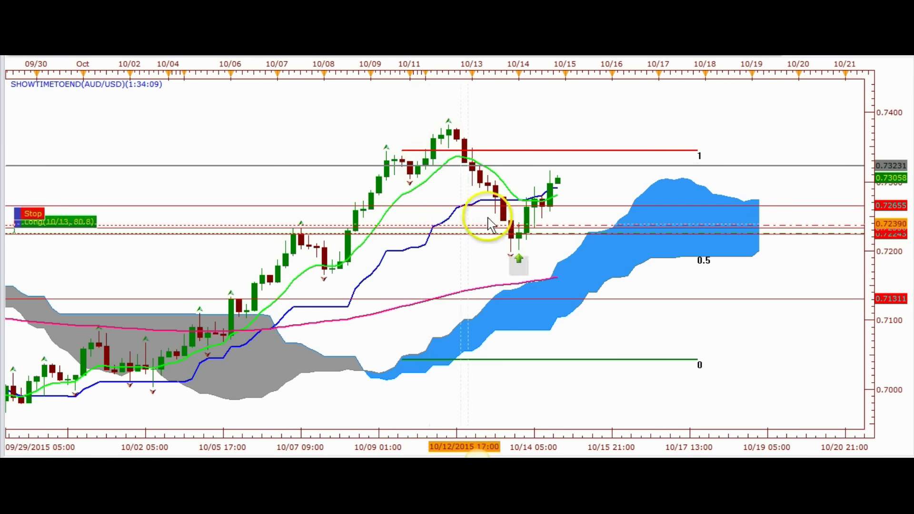
mouse_move(497, 190)
left_mouse_down()
mouse_move(528, 188)
mouse_move(469, 192)
mouse_move(379, 231)
mouse_move(426, 183)
mouse_move(490, 176)
mouse_move(492, 164)
mouse_move(450, 172)
mouse_move(389, 208)
mouse_move(382, 202)
mouse_move(448, 182)
mouse_move(452, 158)
mouse_move(522, 208)
mouse_move(376, 260)
mouse_move(322, 266)
mouse_move(312, 286)
mouse_move(301, 265)
mouse_move(275, 262)
mouse_move(428, 184)
mouse_move(514, 180)
mouse_move(425, 180)
mouse_move(333, 265)
mouse_move(347, 292)
mouse_move(485, 173)
mouse_move(537, 161)
mouse_move(549, 167)
left_mouse_up()
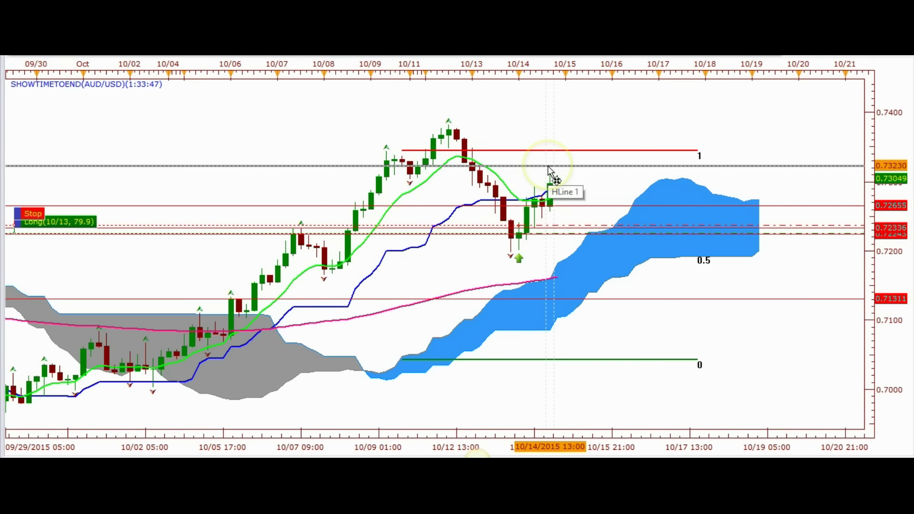
left_click_drag(562, 147, 567, 128)
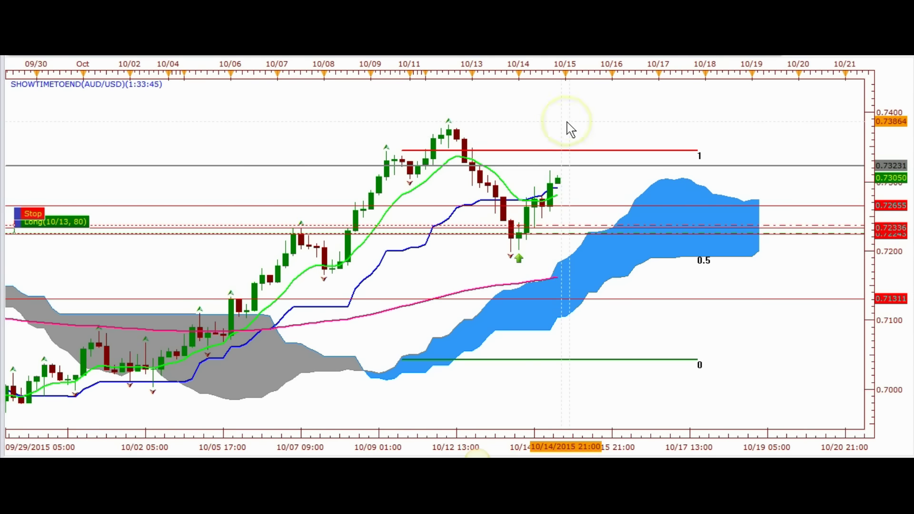
mouse_move(568, 124)
left_mouse_down()
mouse_move(567, 169)
mouse_move(463, 246)
mouse_move(285, 221)
mouse_move(588, 236)
mouse_move(501, 240)
mouse_move(485, 217)
mouse_move(463, 134)
mouse_move(498, 191)
mouse_move(523, 198)
mouse_move(490, 183)
mouse_move(490, 207)
mouse_move(551, 190)
mouse_move(475, 155)
mouse_move(506, 227)
mouse_move(534, 231)
mouse_move(507, 246)
mouse_move(503, 216)
mouse_move(436, 241)
mouse_move(588, 234)
mouse_move(560, 192)
mouse_move(575, 221)
mouse_move(572, 199)
mouse_move(570, 207)
left_mouse_up()
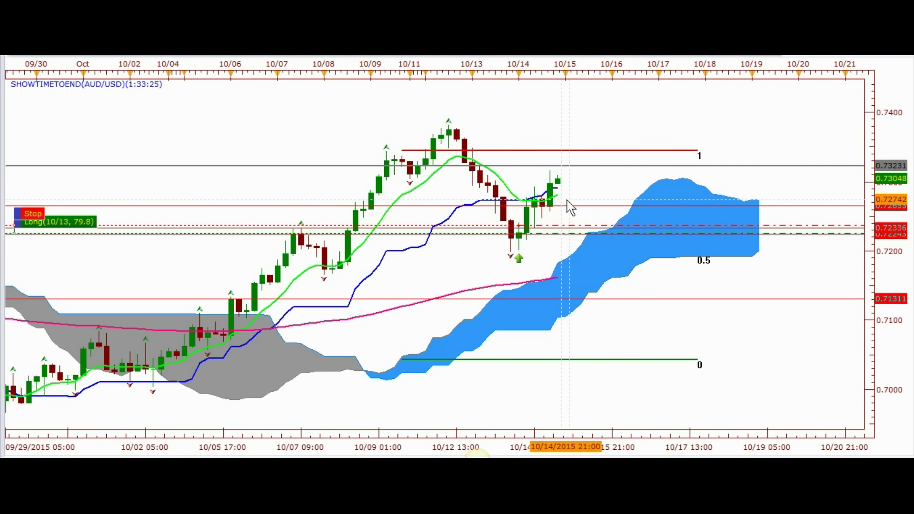
left_click_drag(567, 202, 582, 193)
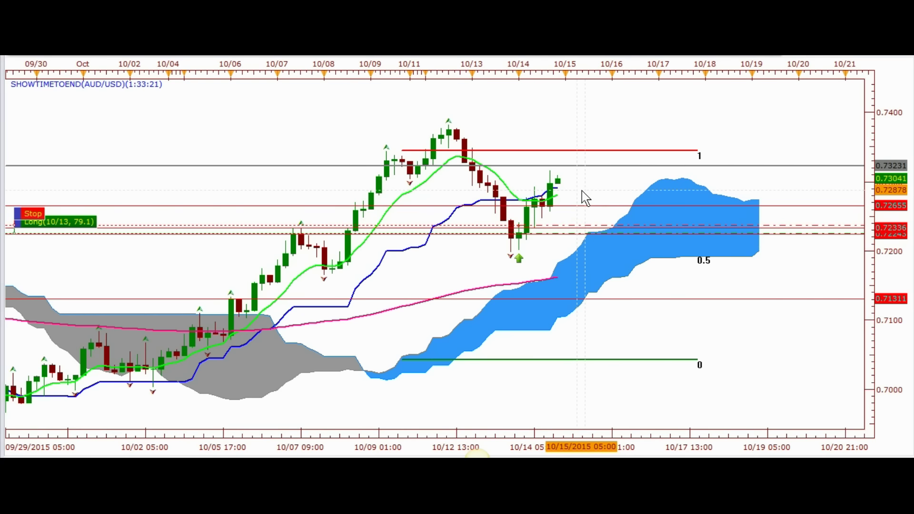
- Switch the chart to the 1 Day timeframe and show the full daily downtrend from July 2014 to October 2015
mouse_move(529, 162)
left_mouse_down()
mouse_move(535, 188)
mouse_move(510, 219)
mouse_move(506, 212)
mouse_move(548, 242)
mouse_move(547, 212)
mouse_move(618, 138)
mouse_move(595, 123)
mouse_move(585, 152)
mouse_move(425, 198)
mouse_move(490, 195)
mouse_move(395, 164)
mouse_move(445, 135)
mouse_move(414, 147)
mouse_move(418, 186)
mouse_move(430, 182)
mouse_move(446, 120)
mouse_move(519, 204)
mouse_move(515, 266)
mouse_move(466, 162)
mouse_move(473, 136)
mouse_move(536, 193)
mouse_move(500, 142)
mouse_move(458, 133)
mouse_move(570, 85)
mouse_move(552, 164)
mouse_move(586, 255)
mouse_move(561, 159)
mouse_move(491, 266)
mouse_move(570, 260)
mouse_move(617, 213)
mouse_move(567, 305)
mouse_move(593, 318)
mouse_move(558, 261)
mouse_move(581, 272)
mouse_move(585, 296)
mouse_move(559, 269)
mouse_move(583, 316)
mouse_move(588, 284)
mouse_move(558, 241)
mouse_move(610, 333)
mouse_move(637, 334)
mouse_move(205, 126)
mouse_move(134, 59)
left_mouse_up()
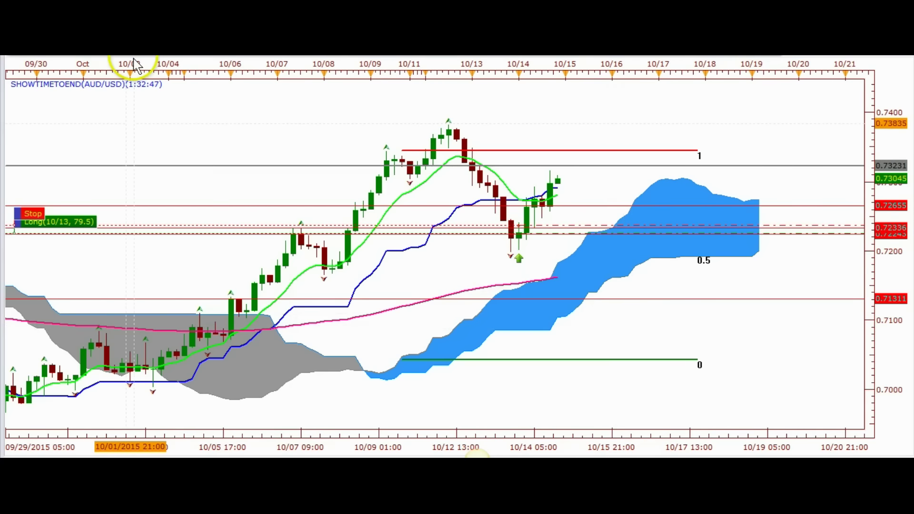
left_click(134, 59)
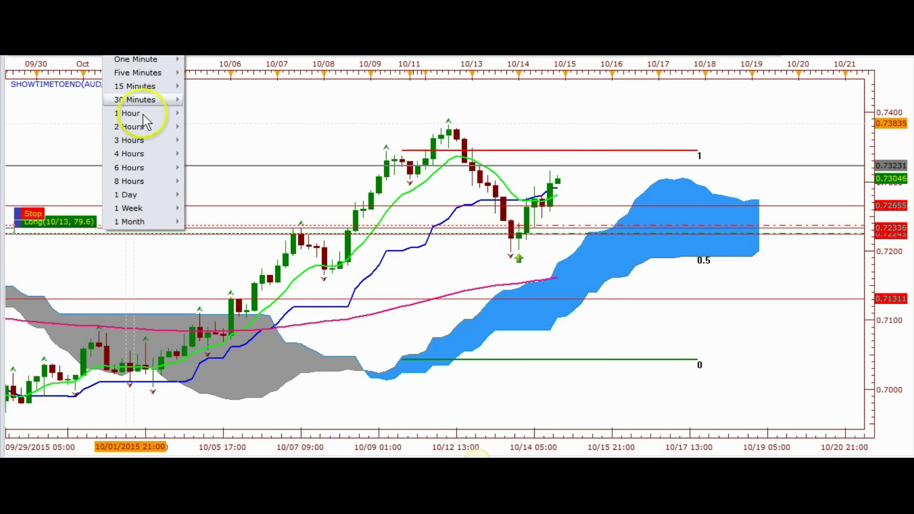
left_click(135, 196)
scroll(656, 187, "down", 2)
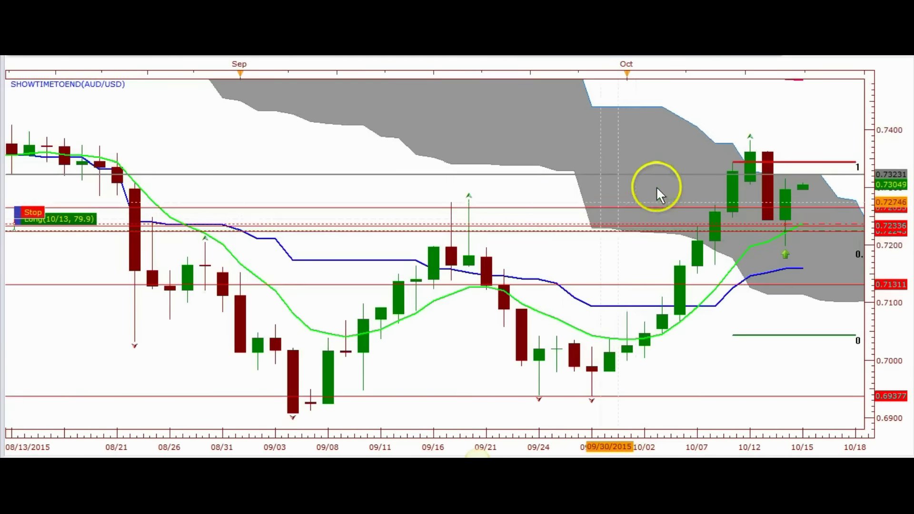
left_click_drag(615, 215, 640, 188)
scroll(639, 188, "down", 1)
left_click_drag(783, 216, 646, 216)
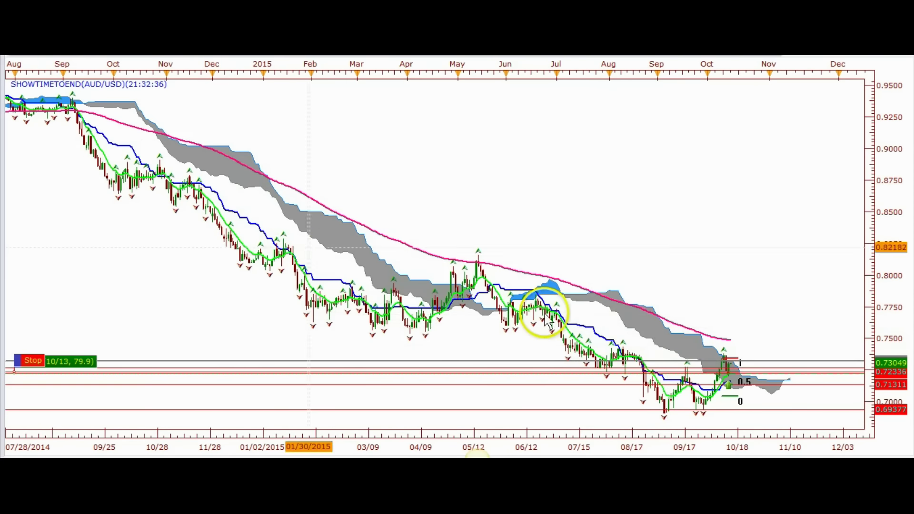
- Examine the latest daily candles around the cloud, from mid-August through the projection into November
scroll(552, 305, "up", 3)
scroll(667, 312, "up", 3)
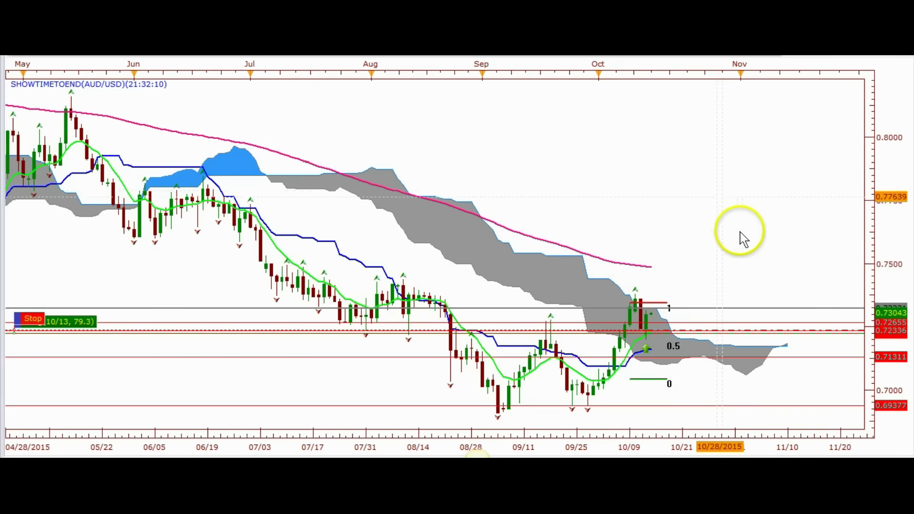
scroll(743, 238, "up", 2)
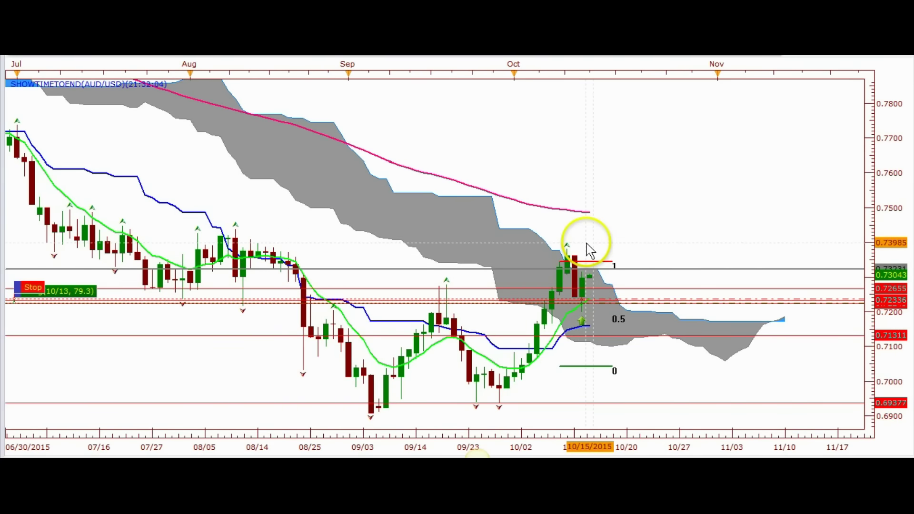
scroll(575, 261, "up", 2)
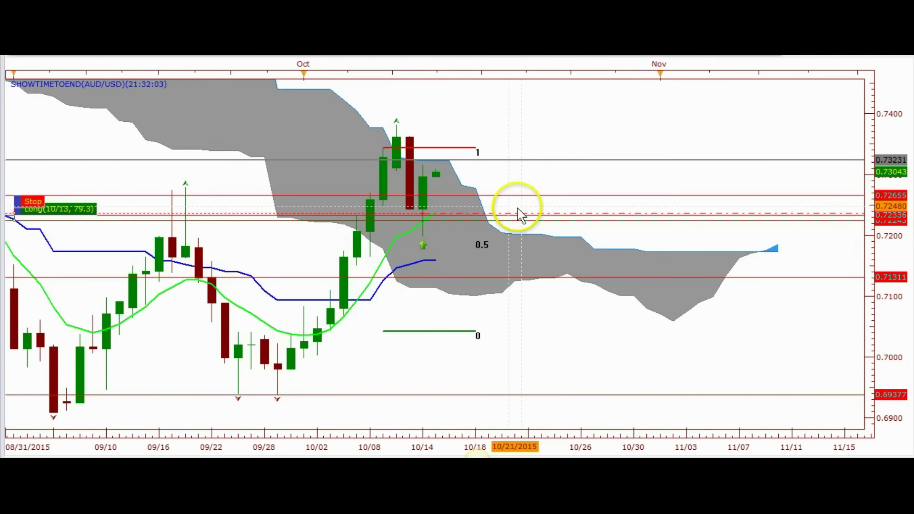
left_click_drag(522, 187, 618, 188)
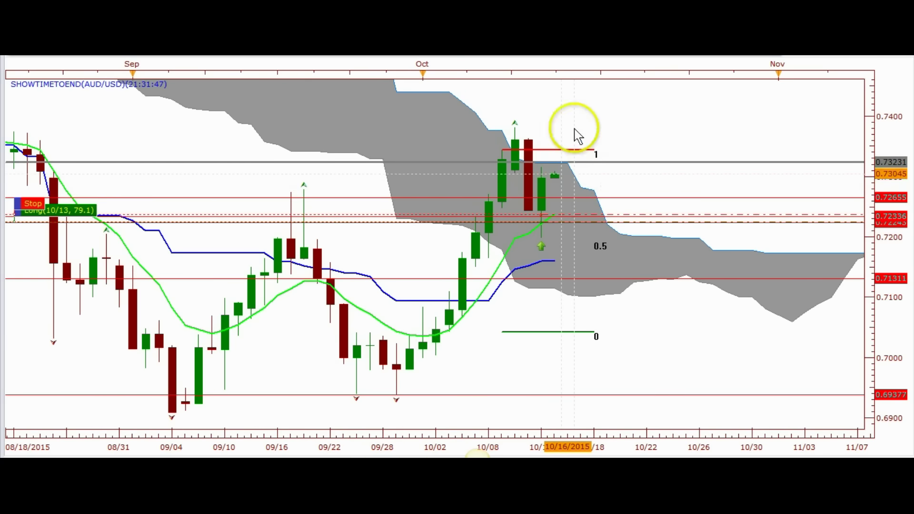
- Measure with the Ruler from the latest daily candle at 10/15 back across the September candles
left_click(563, 157)
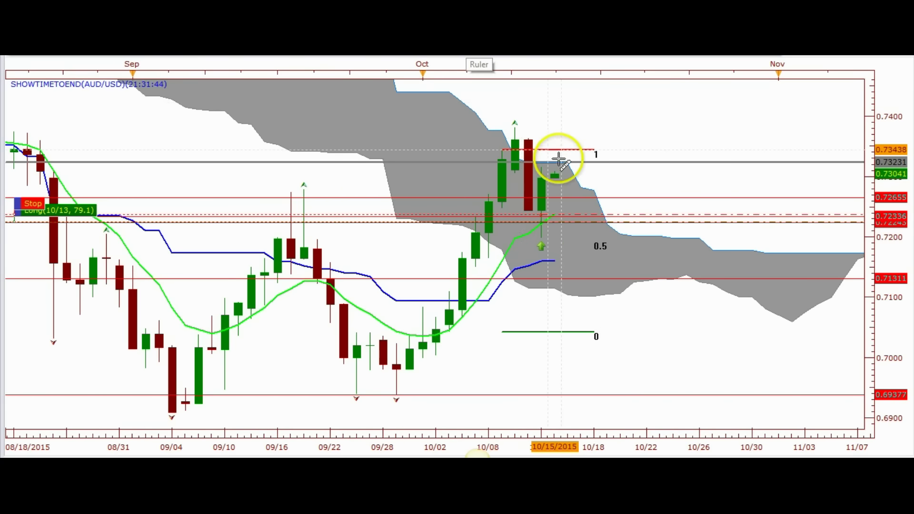
left_click_drag(565, 174, 375, 181)
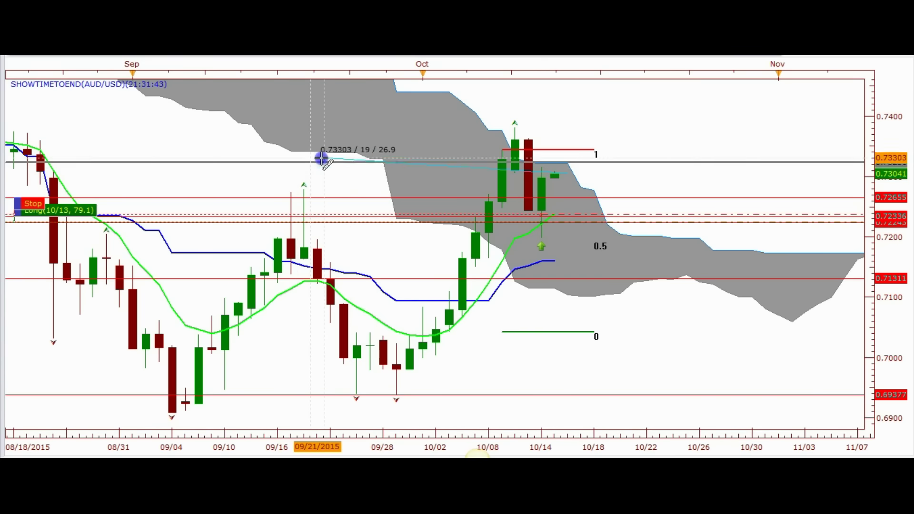
left_click_drag(321, 158, 270, 174)
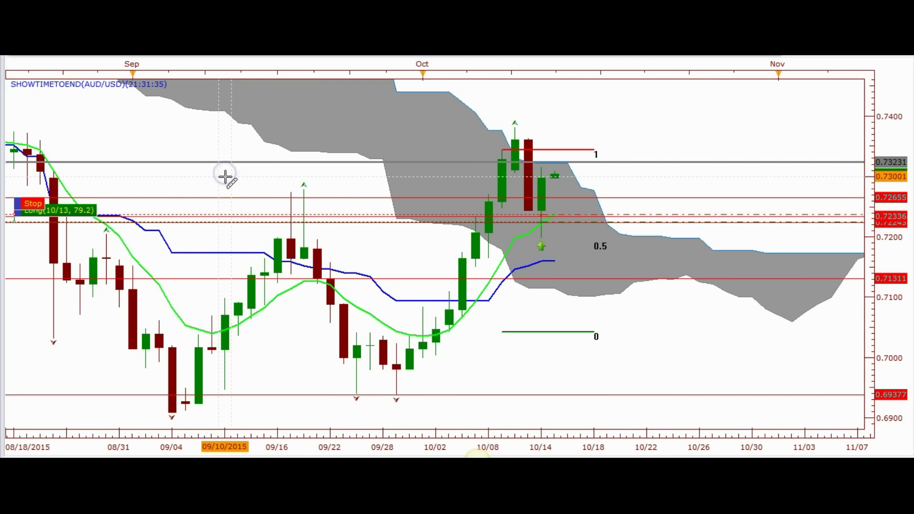
left_click(252, 143)
left_click(552, 163)
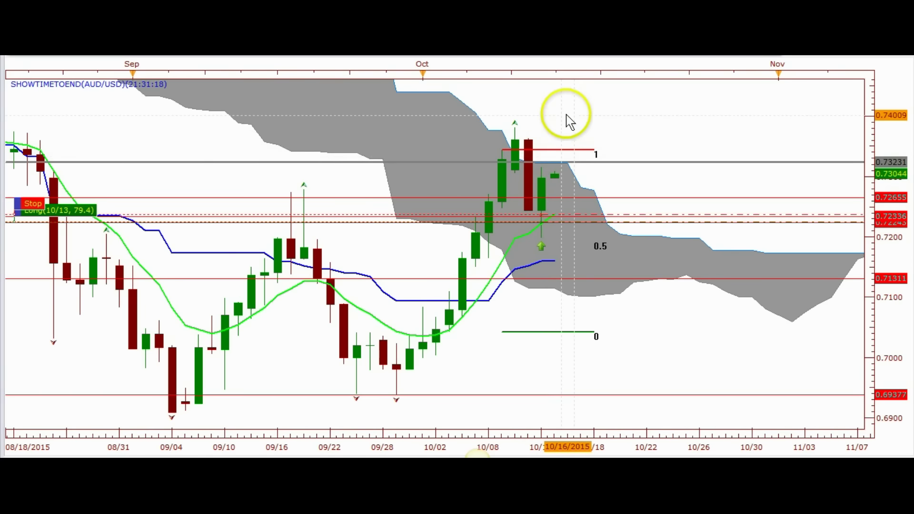
- Examine the daily candles from May to October against the cloud, the pink moving average and the horizontal price levels
scroll(633, 144, "down", 2)
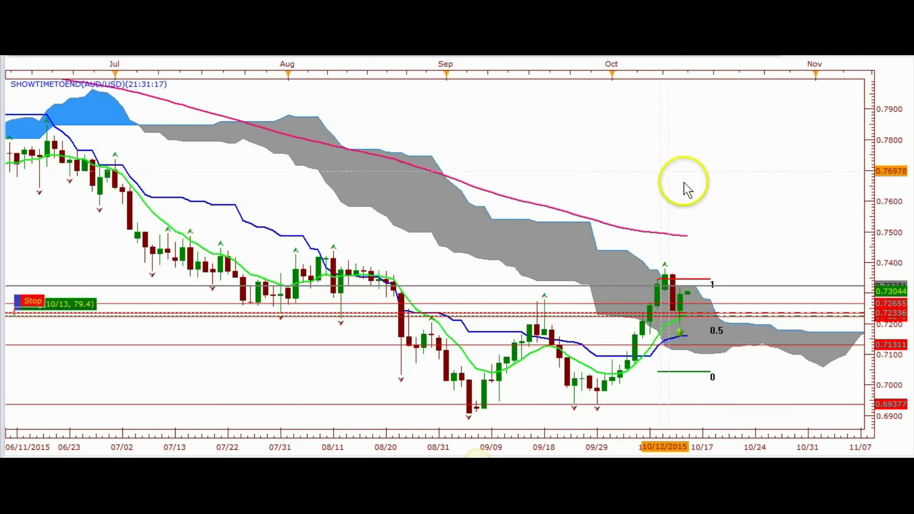
left_click_drag(755, 206, 616, 178)
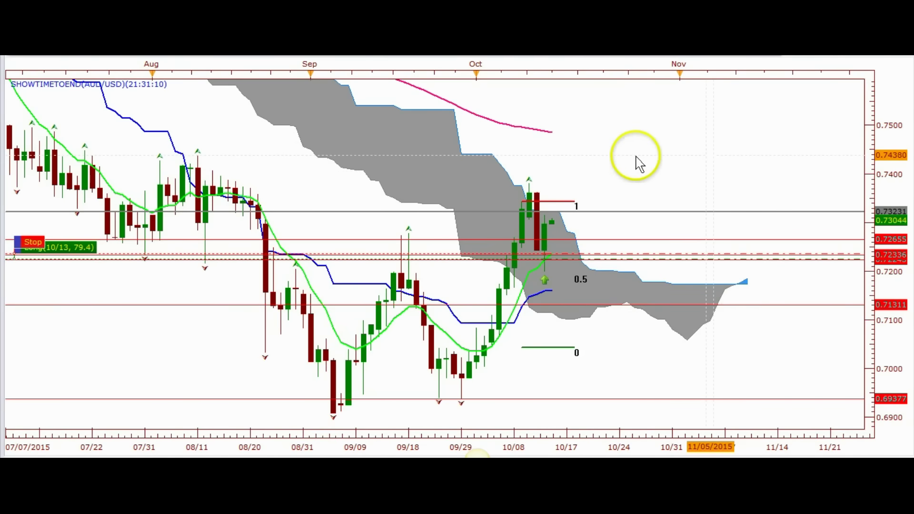
scroll(643, 200, "down", 1)
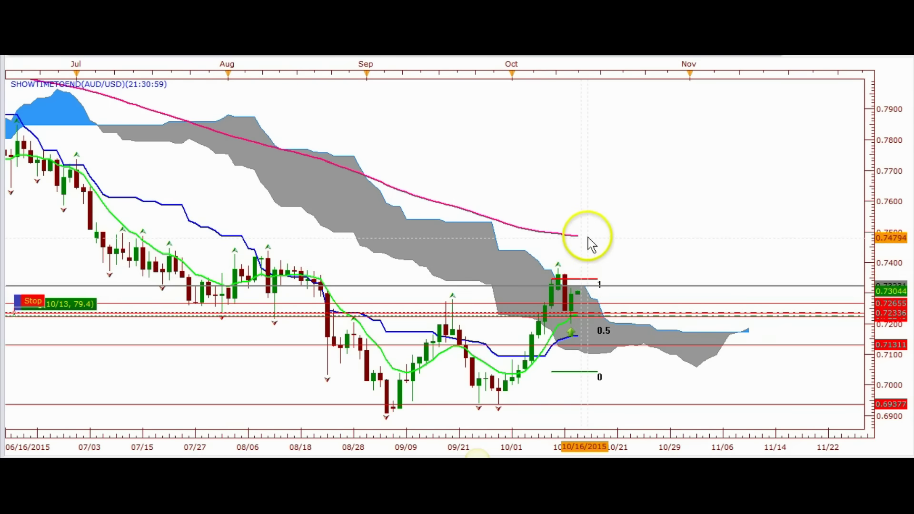
scroll(577, 223, "up", 3)
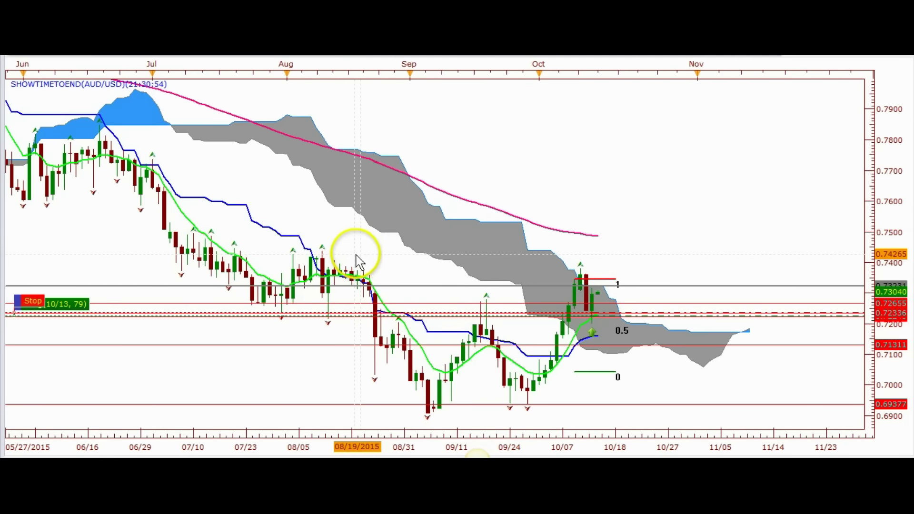
scroll(356, 252, "down", 2)
scroll(362, 253, "up", 1)
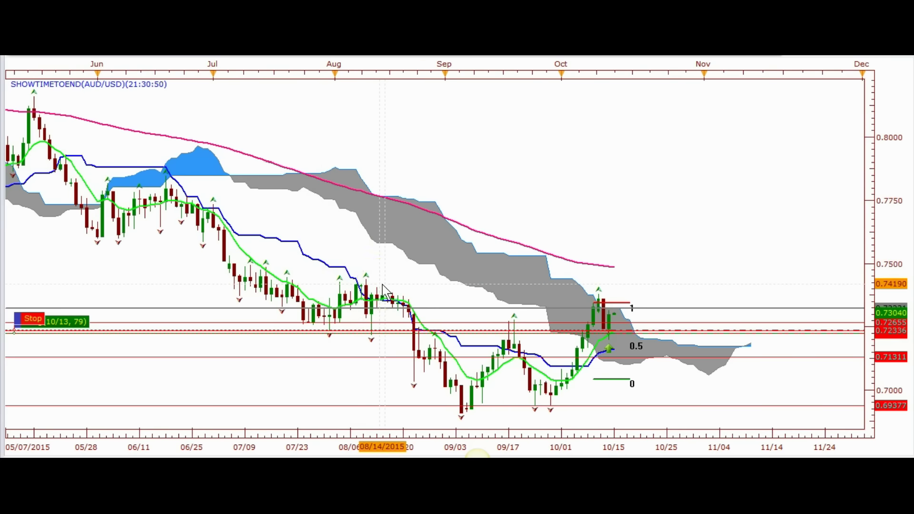
left_click(548, 288)
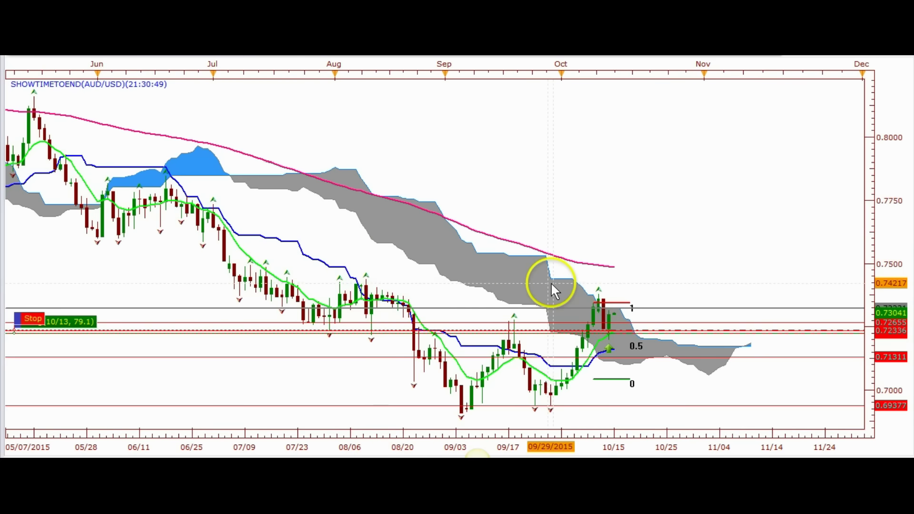
key("plus")
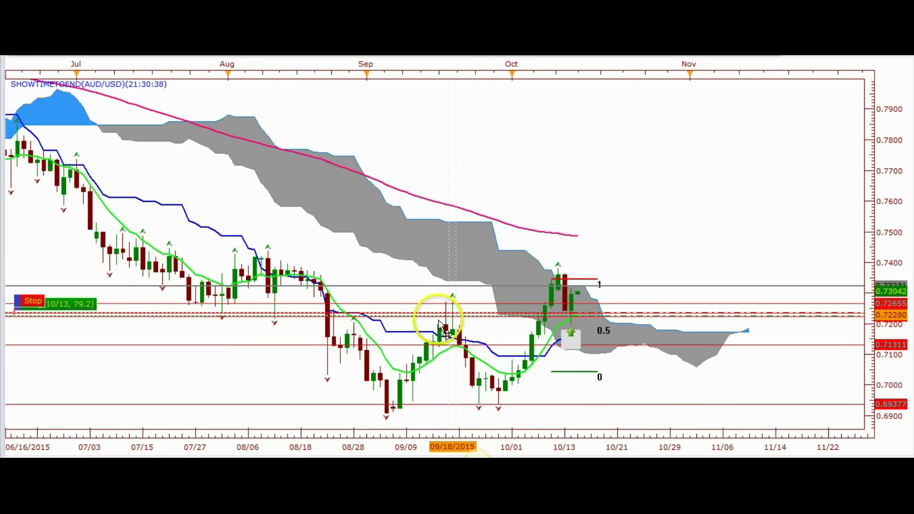
scroll(367, 298, "down", 2)
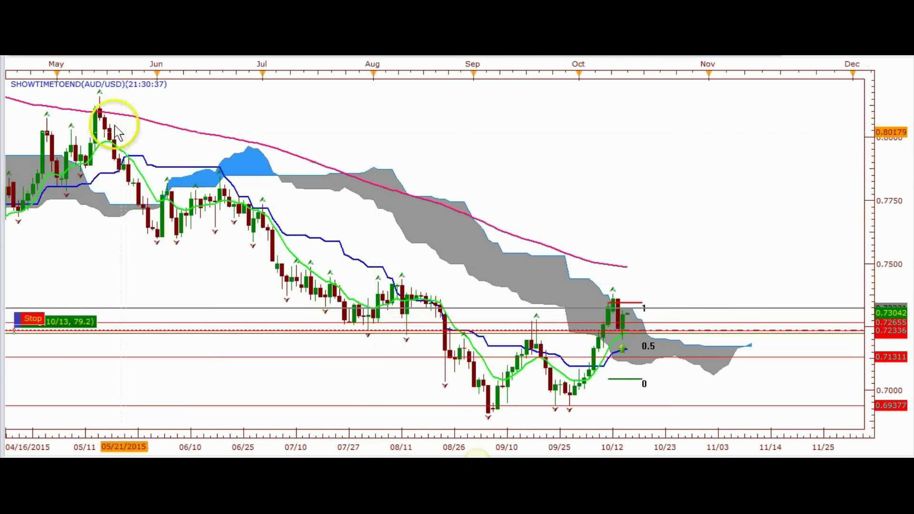
scroll(454, 342, "up", 1)
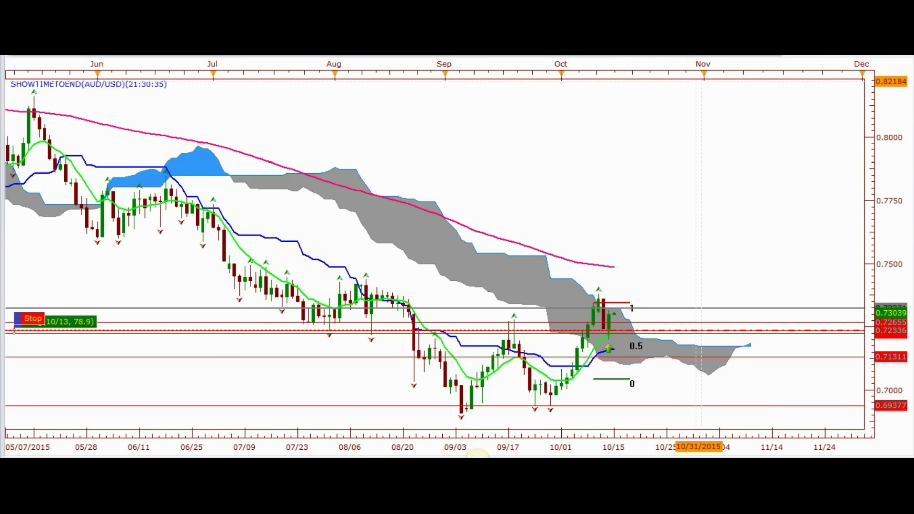
- Add a yellow rectangle with a red border over the range from 08/21 to 10/28 and lower its upper edge to about 0.7274
right_click(660, 57)
left_click(680, 76)
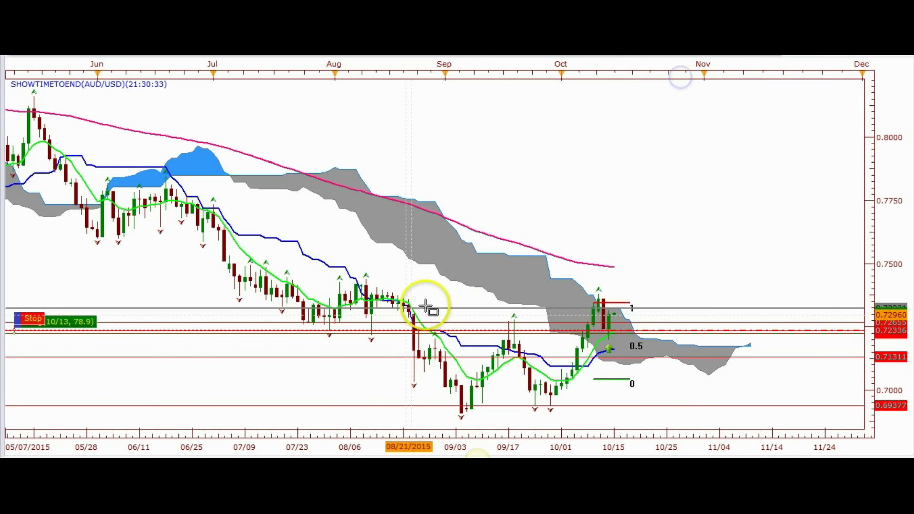
mouse_move(408, 313)
left_mouse_down()
mouse_move(478, 396)
mouse_move(673, 399)
mouse_move(682, 410)
left_mouse_up()
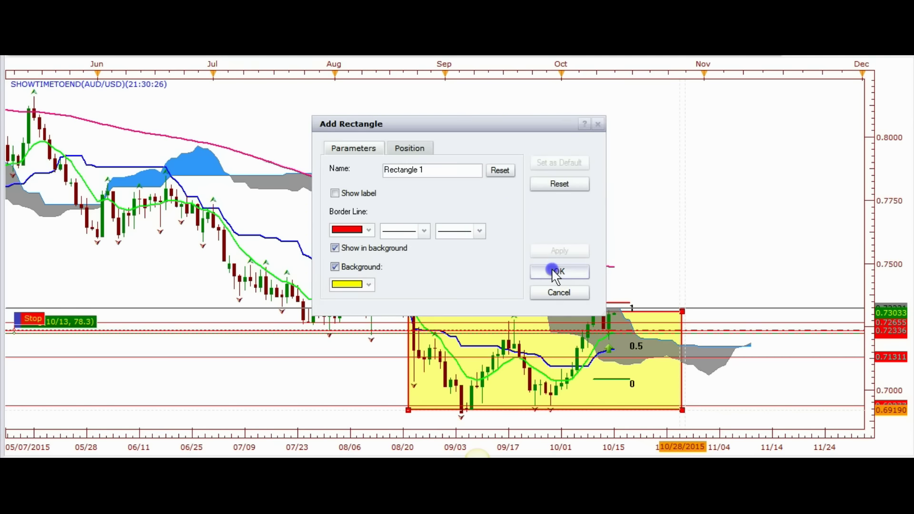
left_click(556, 272)
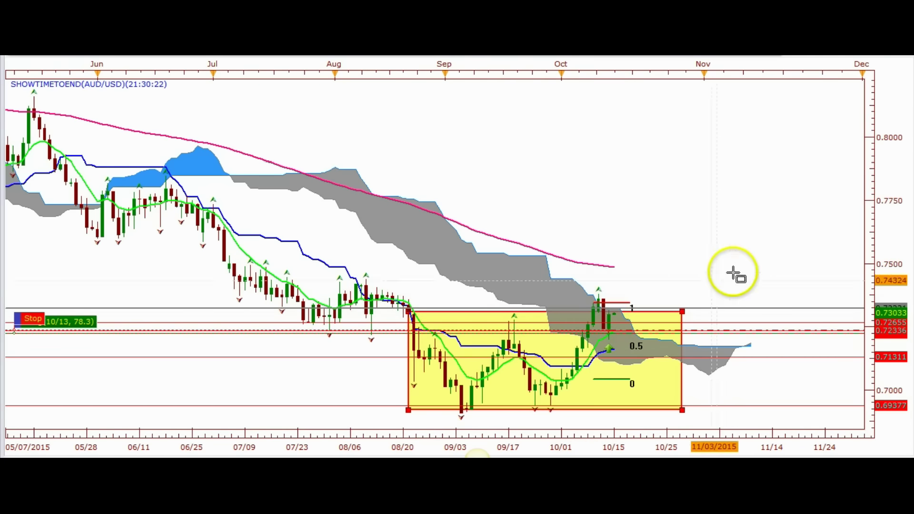
scroll(728, 269, "up", 2)
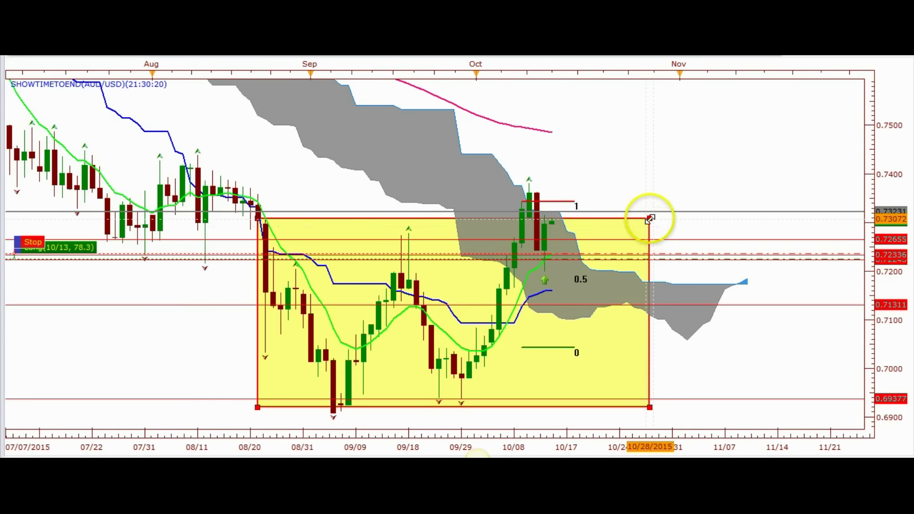
mouse_move(649, 219)
left_mouse_down()
mouse_move(647, 272)
mouse_move(649, 237)
left_mouse_up()
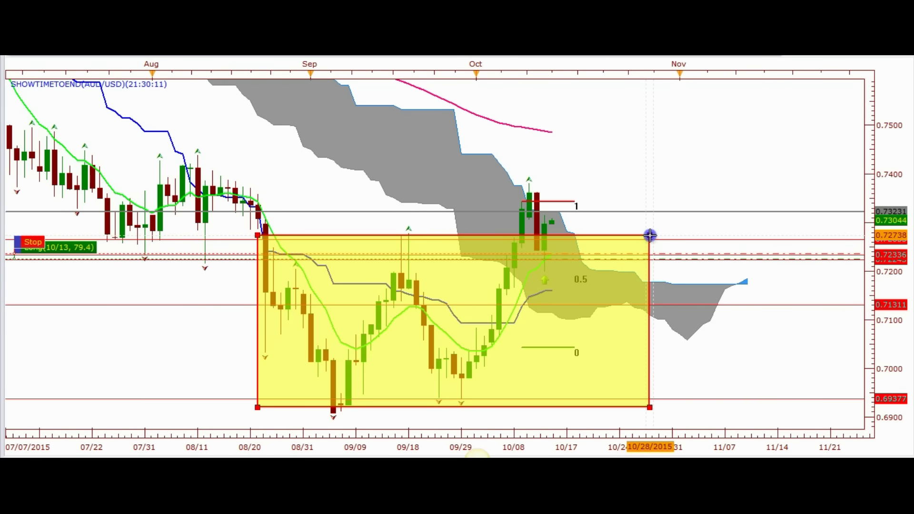
left_click_drag(650, 236, 650, 235)
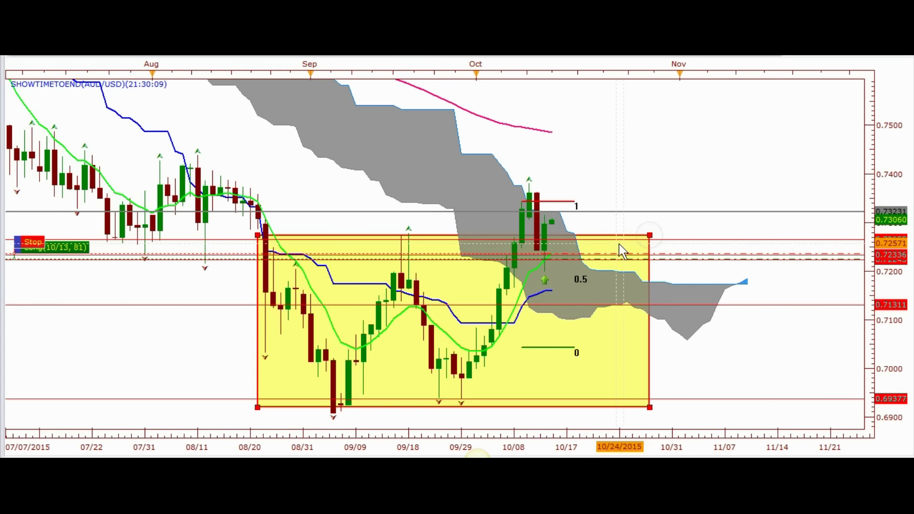
- Add a horizontal line at 0.71931 through the mid-September candles and delete it again
left_click(643, 52)
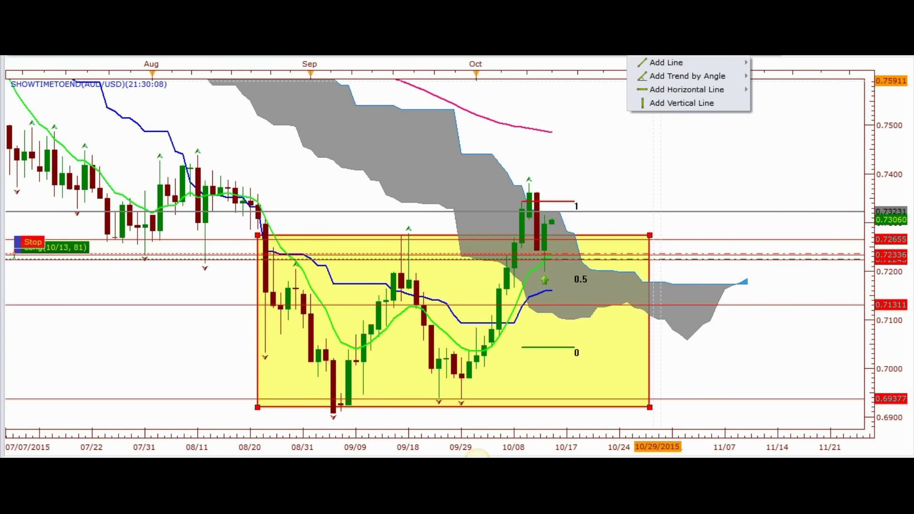
left_click(655, 94)
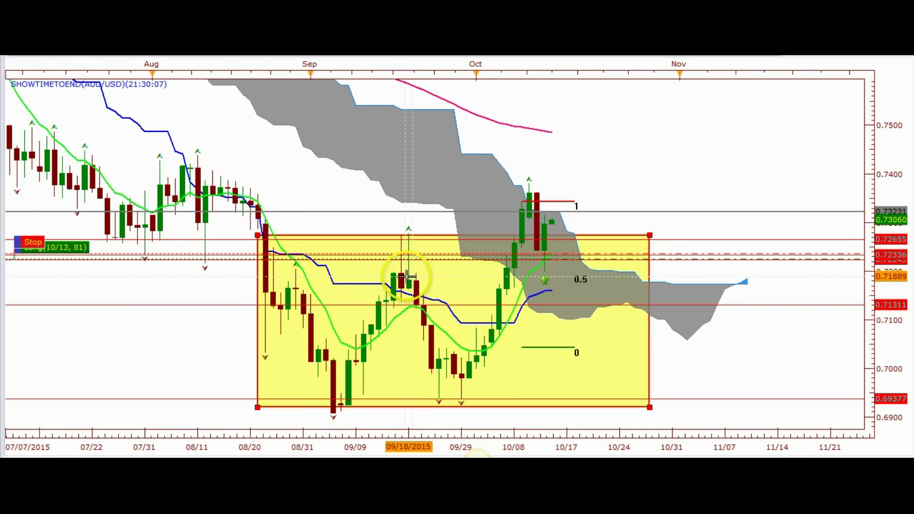
left_click(404, 275)
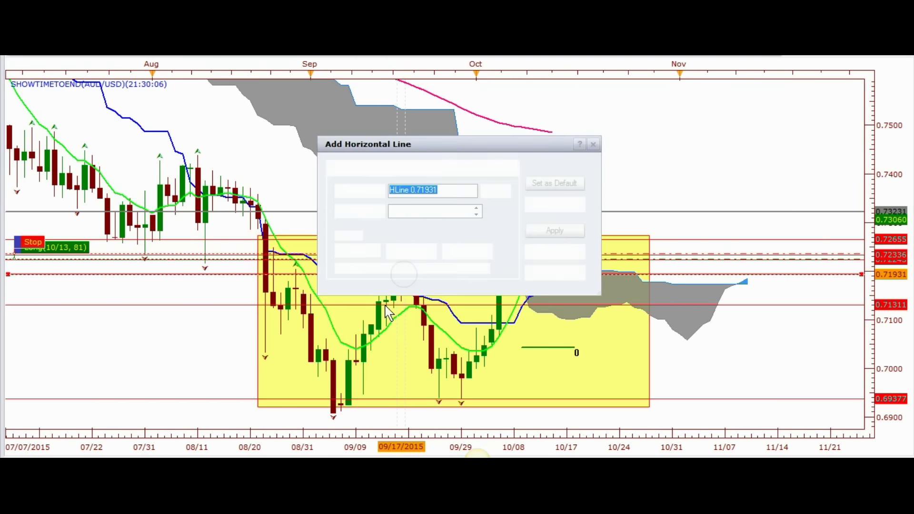
left_click(537, 249)
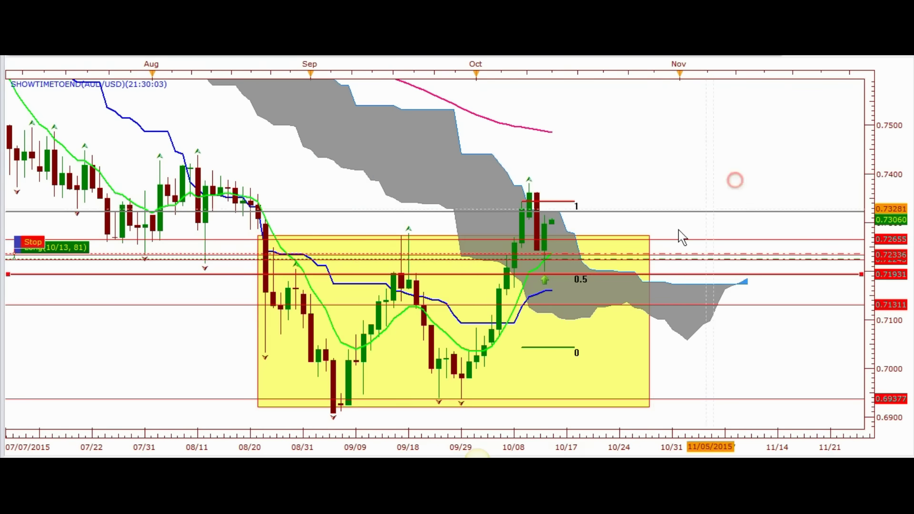
right_click(461, 274)
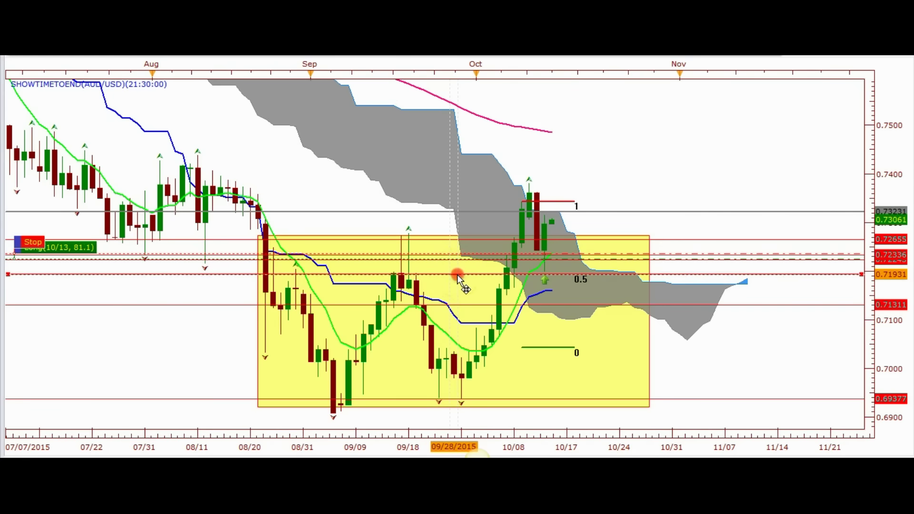
left_click(480, 292)
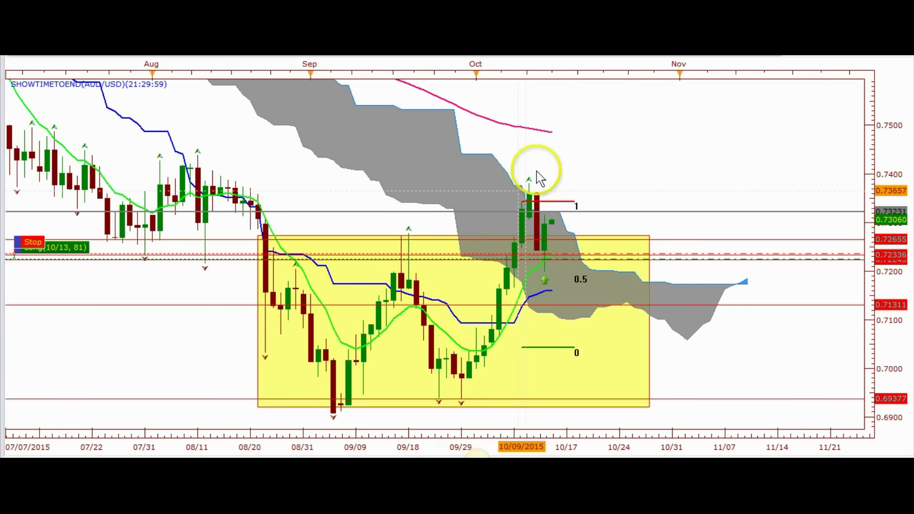
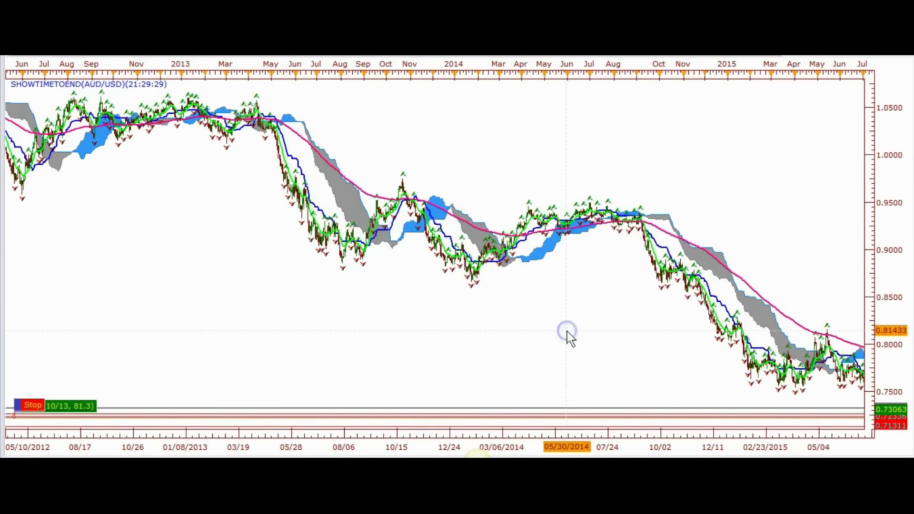
- Add a red trend line from the late-August 2013 low up to about 0.97467 on 11/13/2013
left_click_drag(373, 277, 440, 294)
scroll(267, 150, "up", 2)
left_click_drag(245, 157, 582, 215)
left_click(389, 333)
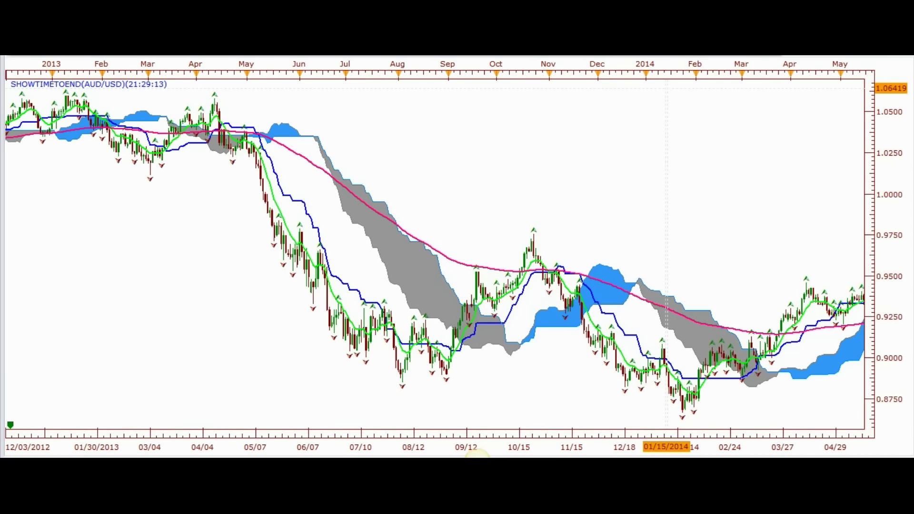
right_click(667, 89)
left_click(656, 66)
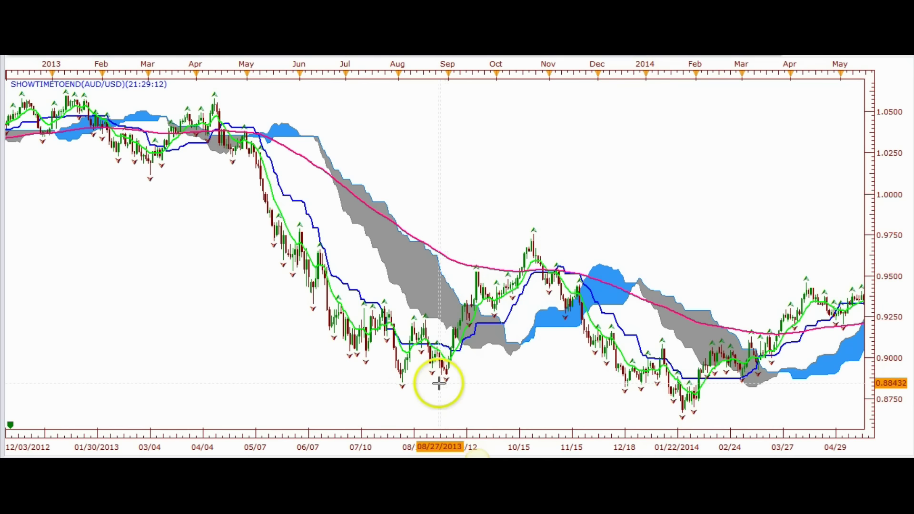
mouse_move(443, 379)
left_mouse_down()
mouse_move(536, 267)
mouse_move(572, 247)
left_mouse_up()
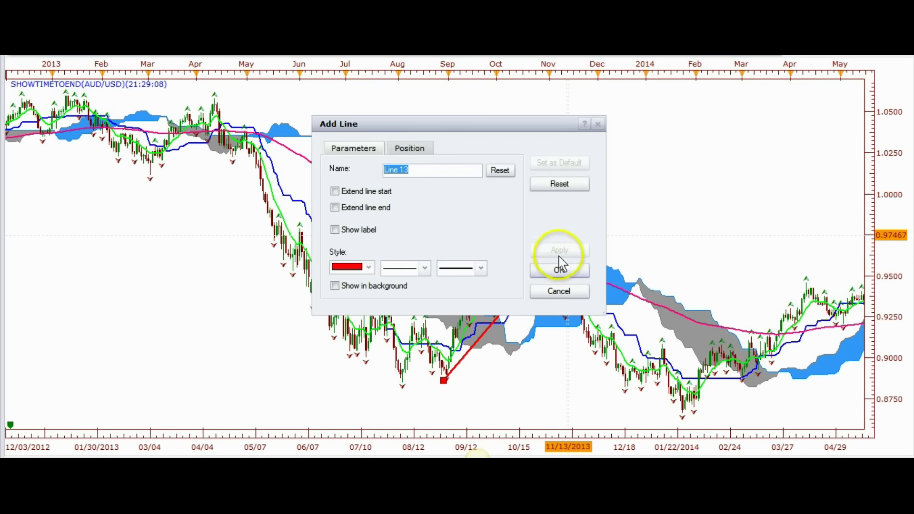
left_click(559, 271)
- Add a red trend line from the late-January 2014 low up to about 0.93587 on 05/01/2014
left_click_drag(613, 212, 432, 176)
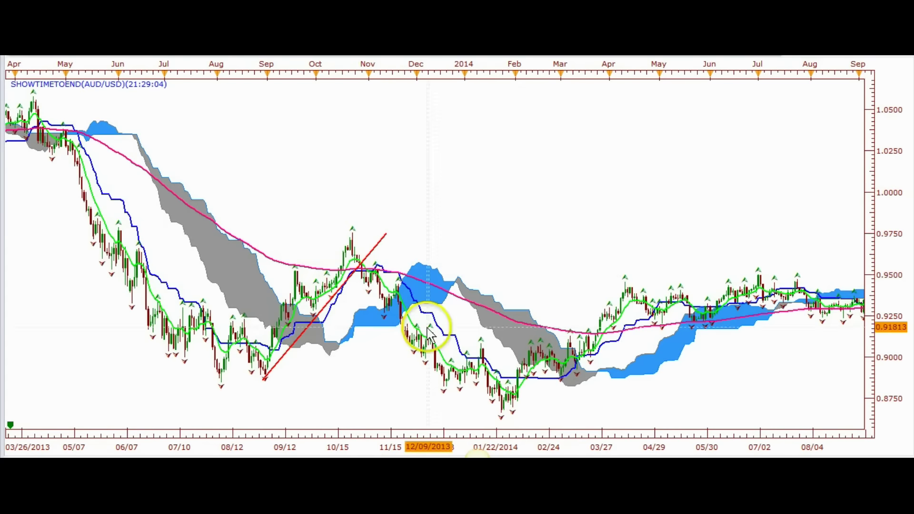
left_click_drag(499, 408, 389, 212)
left_click(543, 87)
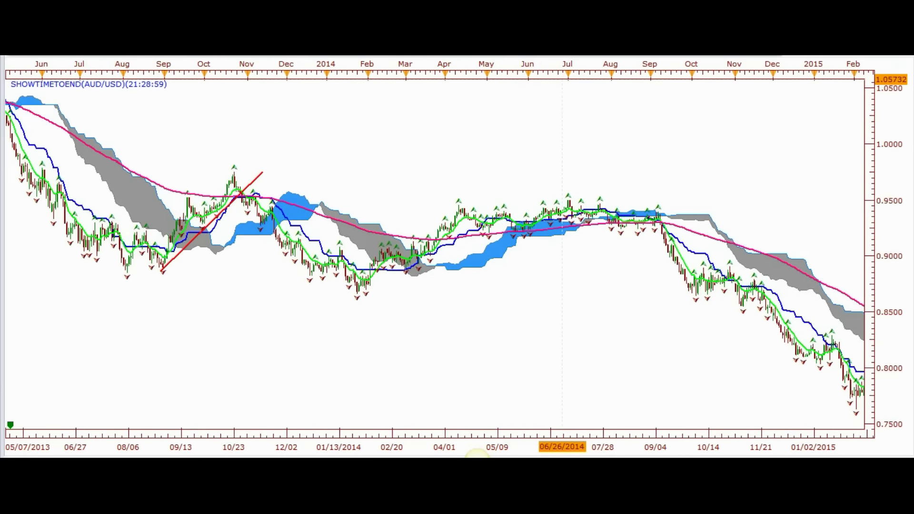
left_click(633, 55)
left_click(661, 63)
left_click_drag(357, 300, 485, 217)
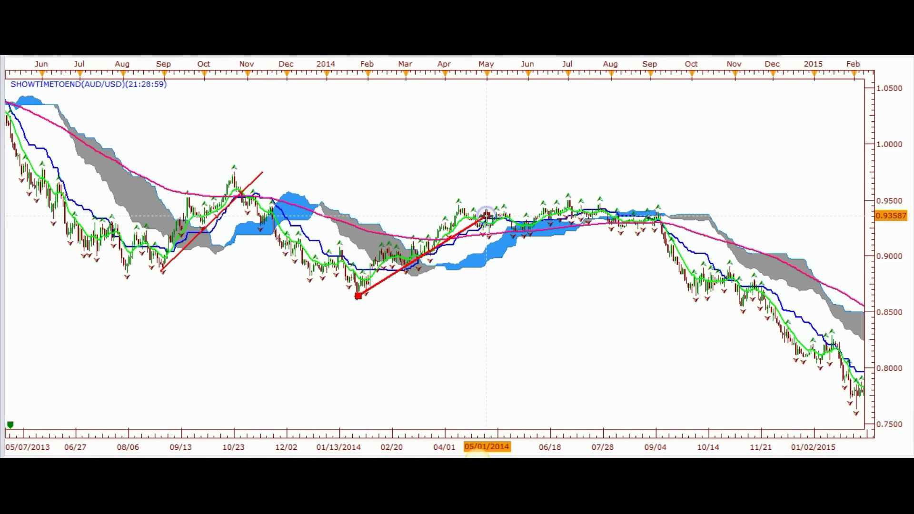
left_click(486, 250)
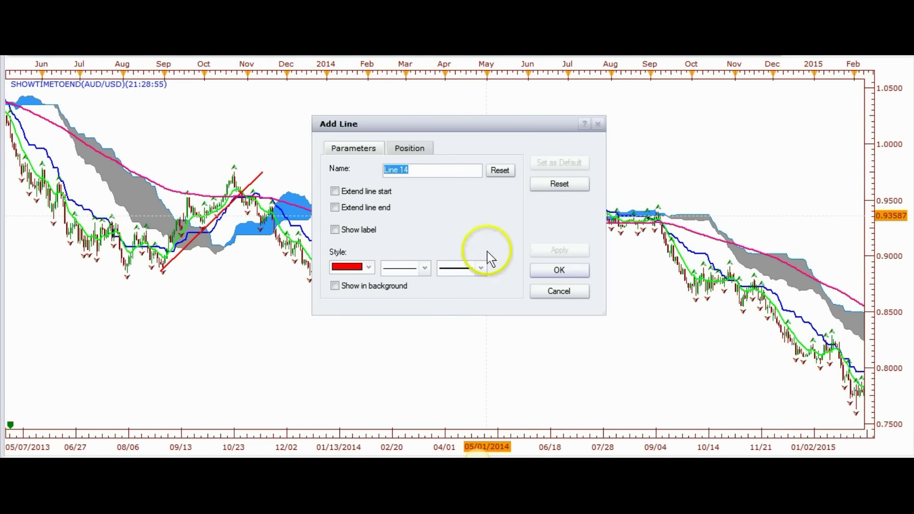
left_click(555, 270)
- Add a yellow rectangle with a red border over the sideways range from early April to 09/11/2014, with its lower edge at about 0.917
left_click(679, 71)
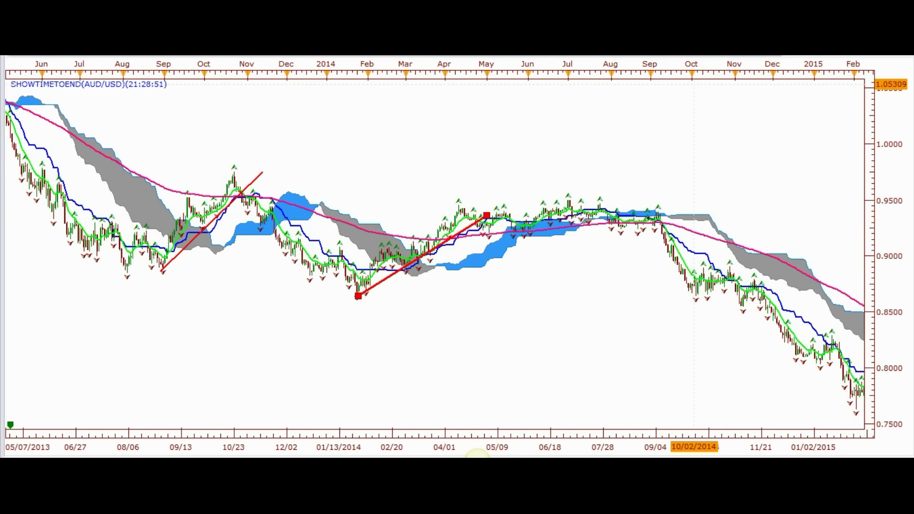
right_click(688, 71)
left_click(700, 76)
left_click_drag(454, 197, 665, 238)
left_click(559, 271)
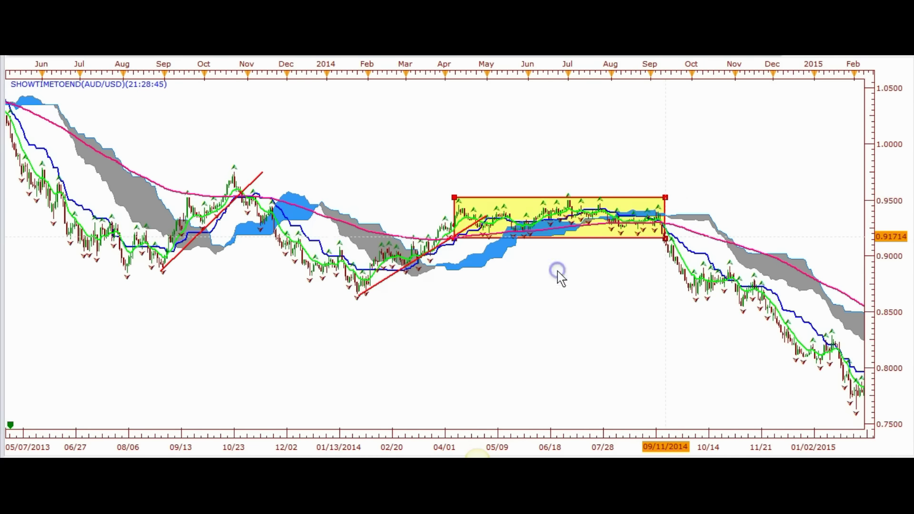
- Add a red trend line from the April 2015 low up to about 0.81191 on 06/02/2015
scroll(661, 159, "down", 2)
left_click_drag(661, 159, 481, 161)
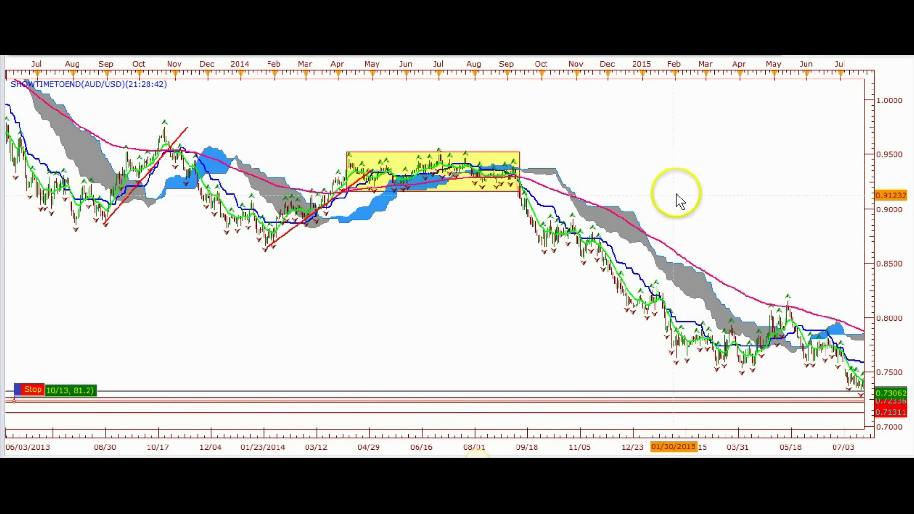
left_click_drag(605, 184, 430, 187)
scroll(418, 300, "up", 3)
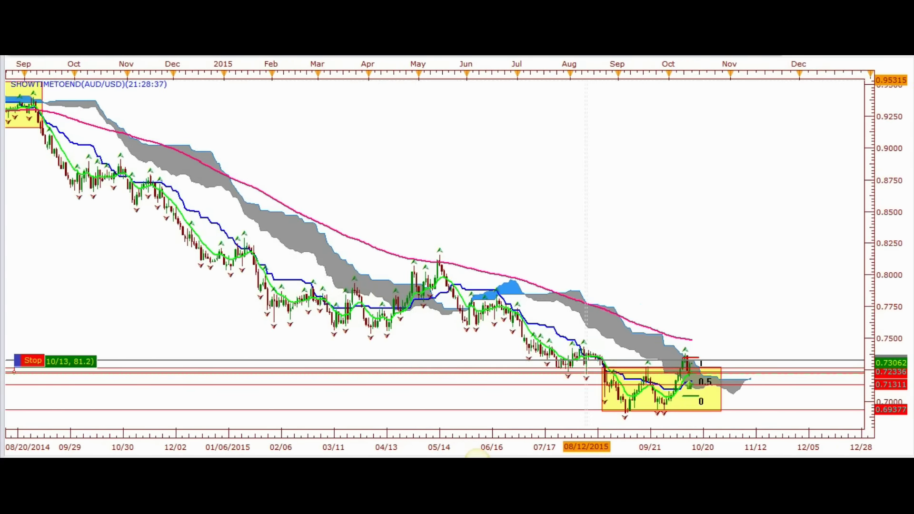
right_click(628, 57)
left_click(654, 62)
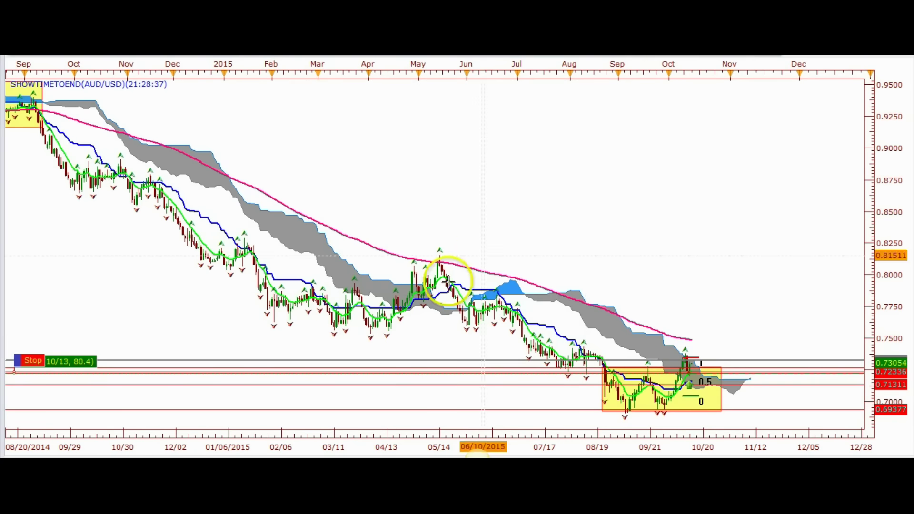
left_click_drag(409, 318, 455, 277)
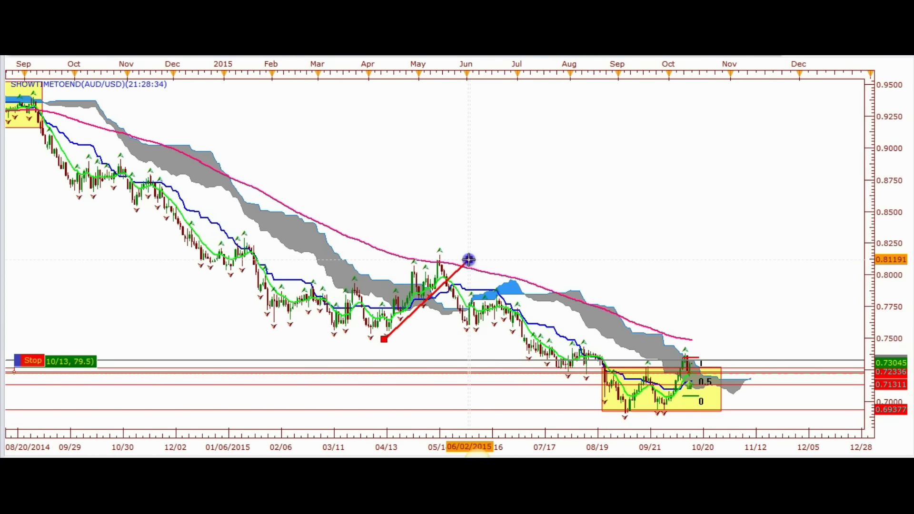
left_click(553, 268)
- Add a red trend line from the late-September 2015 low near 0.69377 up to about 0.74684 on 10/29/2015
left_click_drag(733, 204, 475, 216)
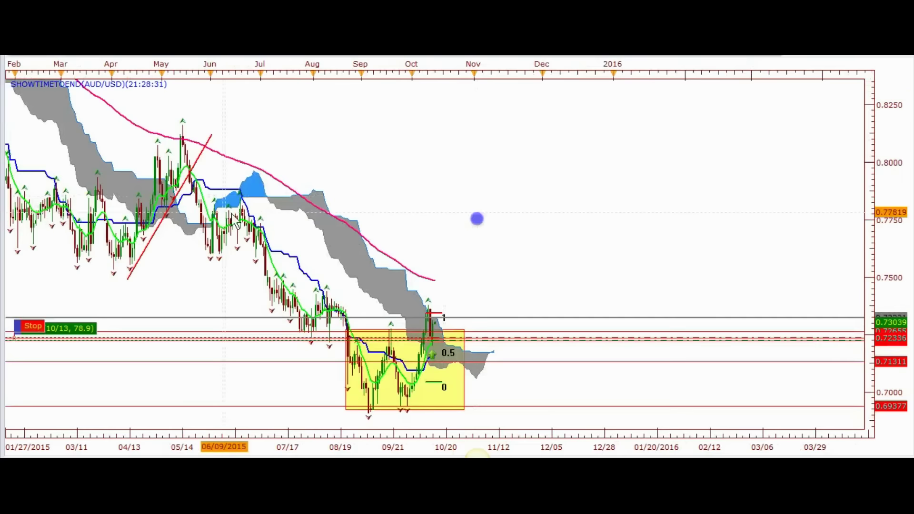
left_click(318, 336)
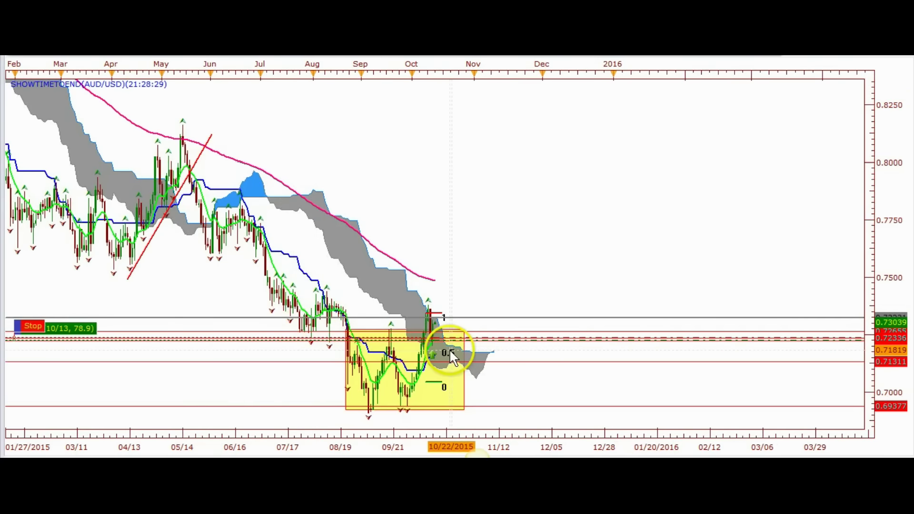
scroll(445, 367, "up", 3)
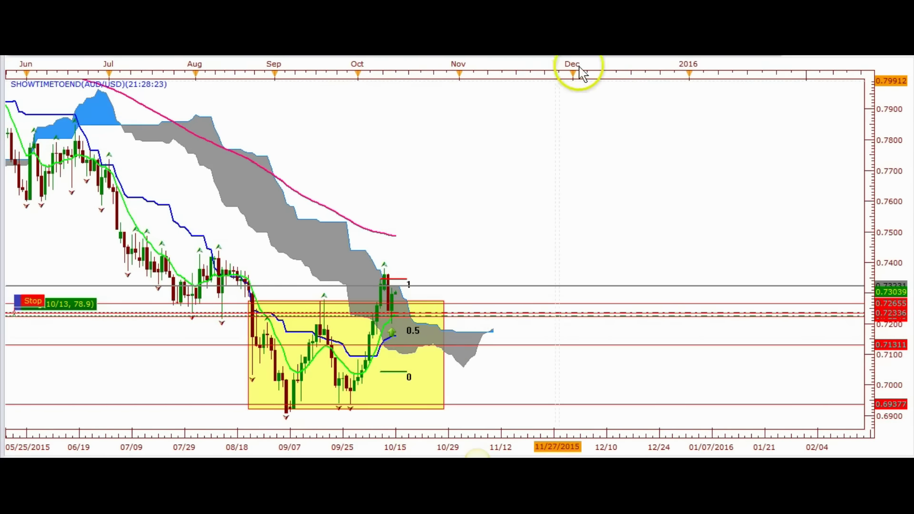
right_click(659, 69)
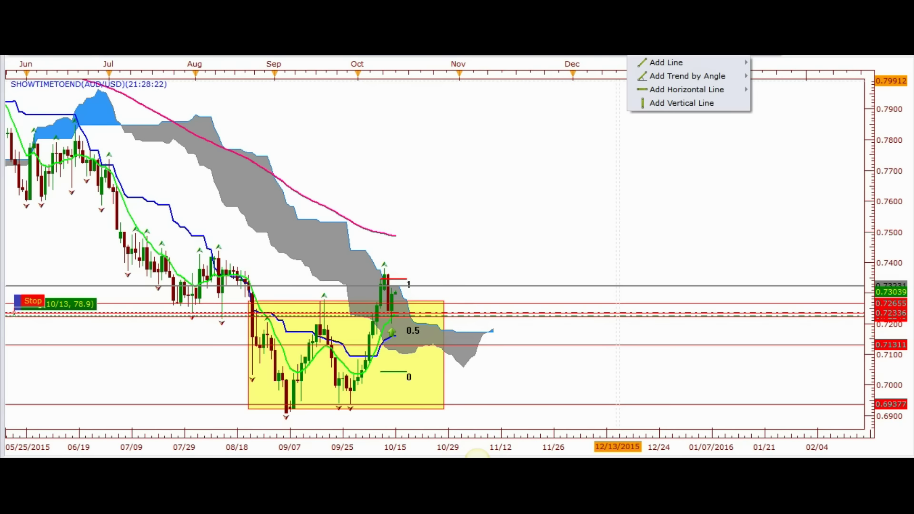
left_click(655, 65)
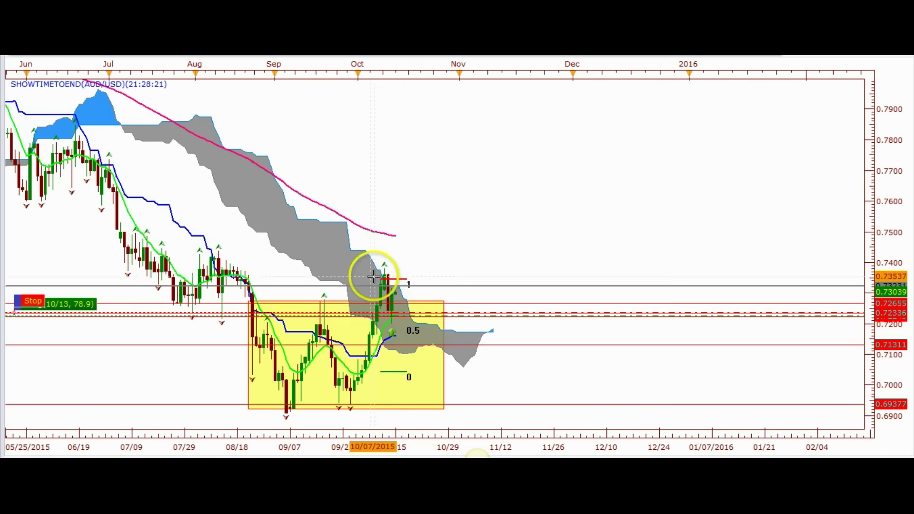
left_click_drag(347, 410, 438, 269)
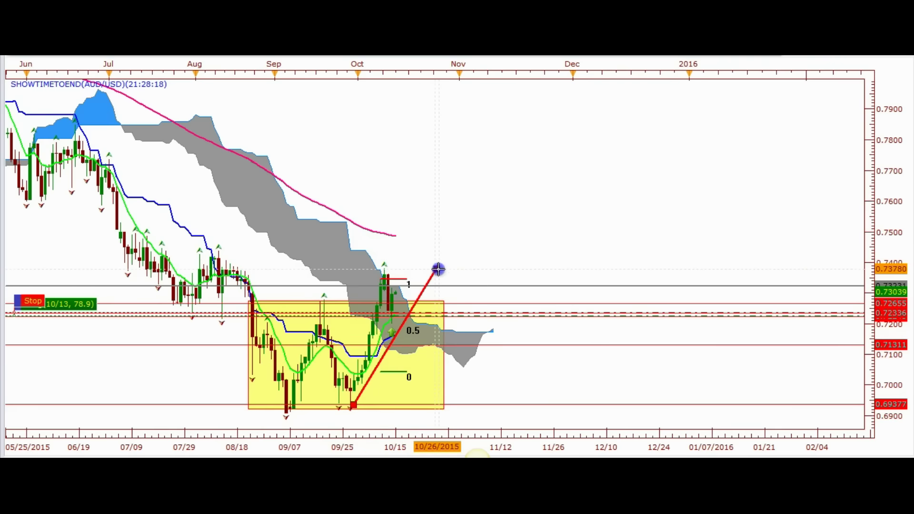
left_click(492, 322)
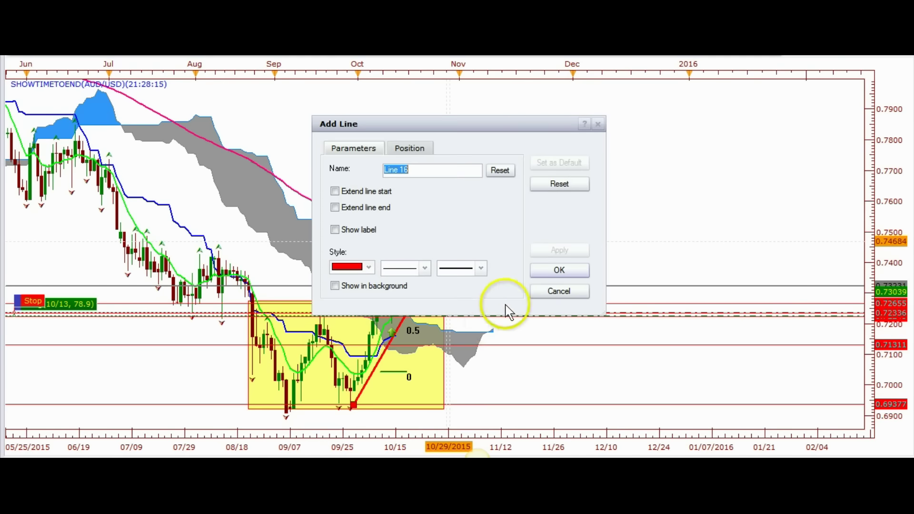
left_click(539, 272)
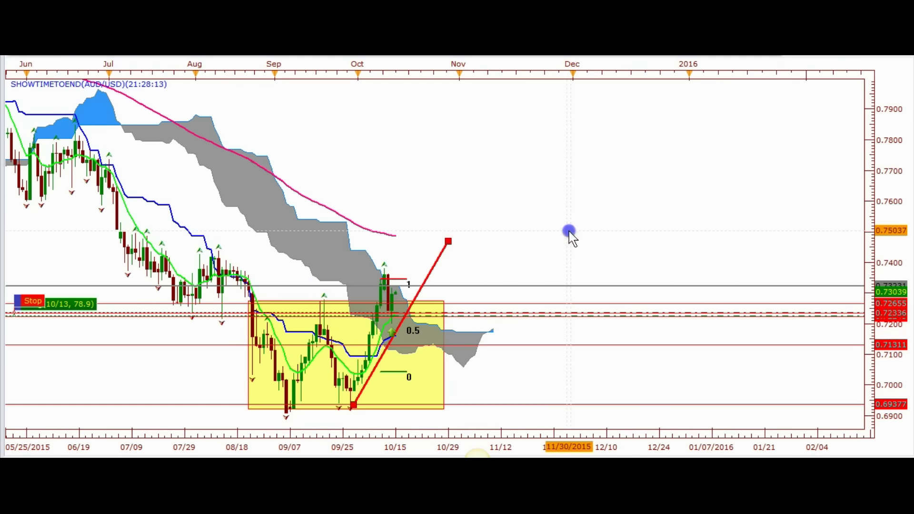
- Compare the rallies marked by trend lines from 2013 to 2015 against the cloud and the pink moving average
scroll(559, 227, "down", 2)
left_click_drag(388, 186, 591, 267)
scroll(559, 269, "down", 3)
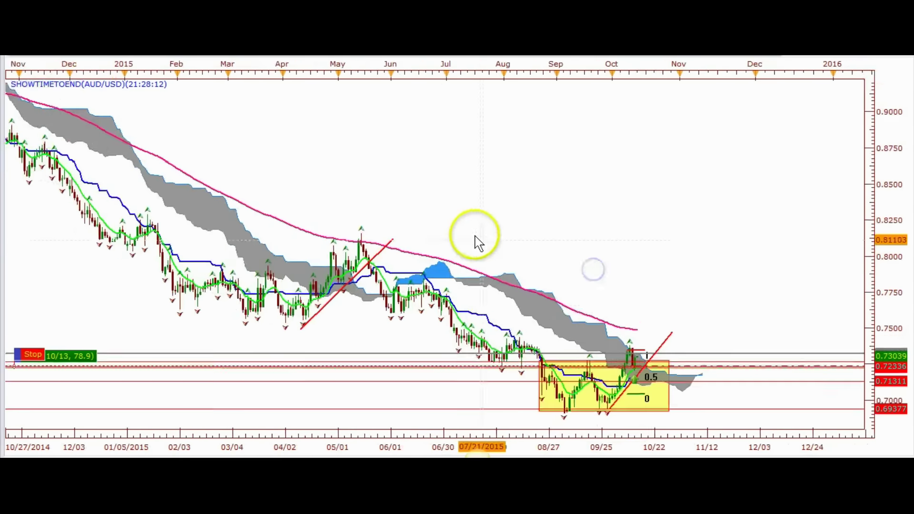
scroll(373, 190, "down", 4)
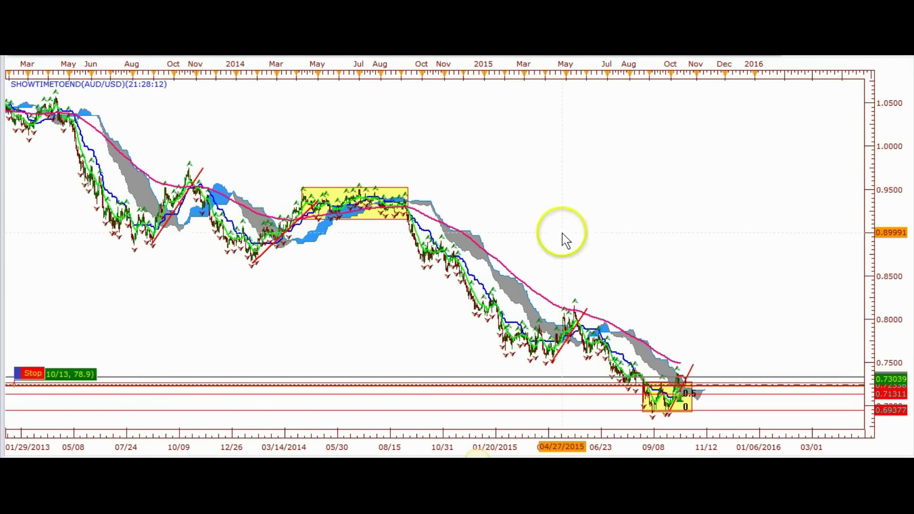
left_click_drag(461, 253, 445, 261)
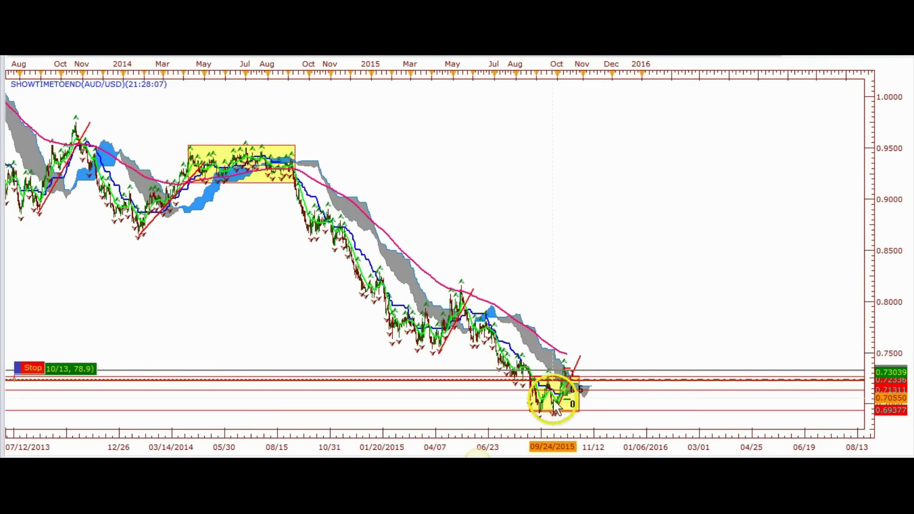
scroll(615, 314, "up", 2)
scroll(533, 280, "down", 2)
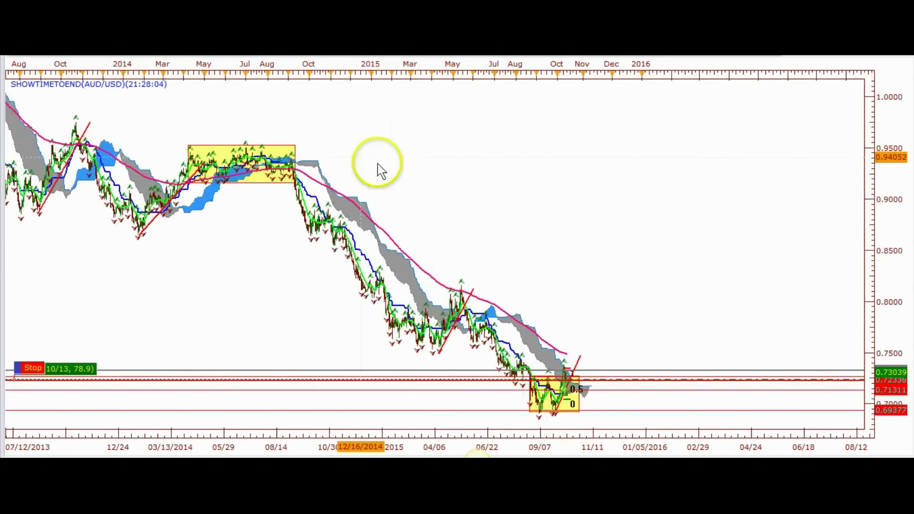
- Examine the longer daily price history back to late 2008 for how price behaves around the cloud and moving averages
left_click_drag(271, 121, 520, 231)
scroll(293, 252, "down", 1)
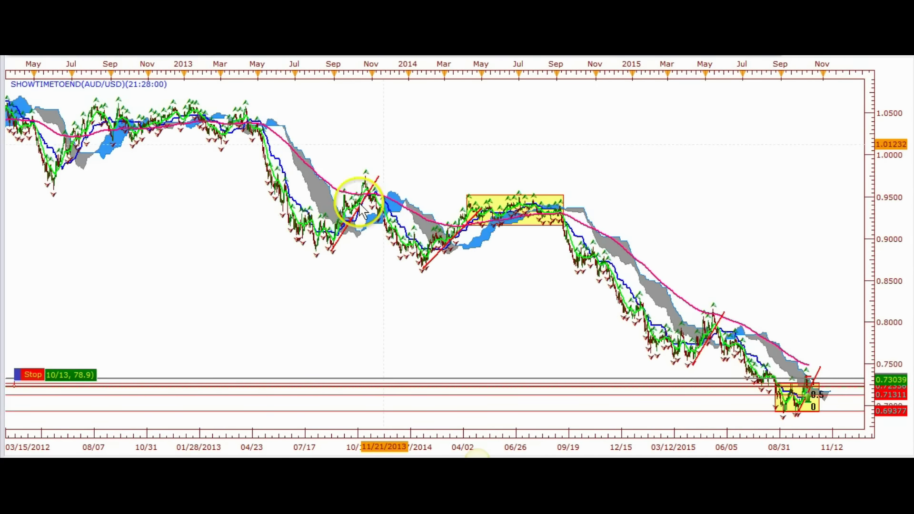
scroll(407, 150, "down", 2)
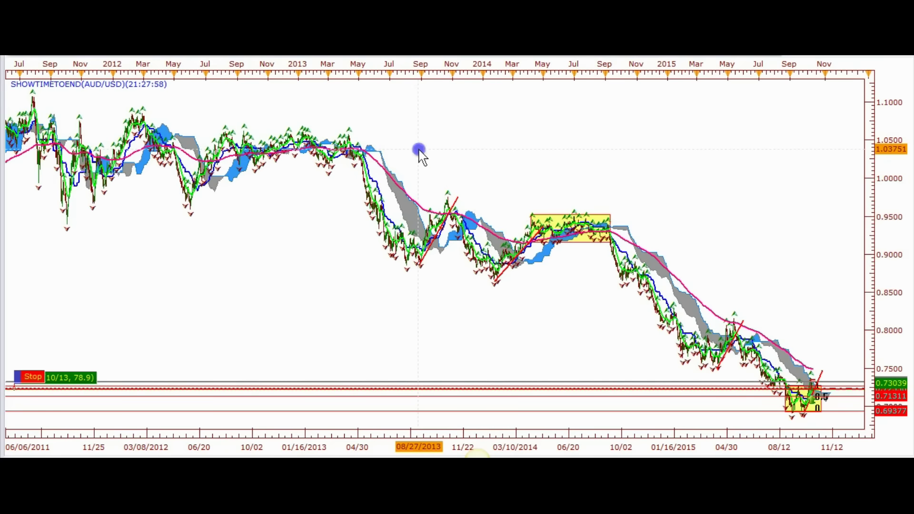
scroll(287, 242, "down", 2)
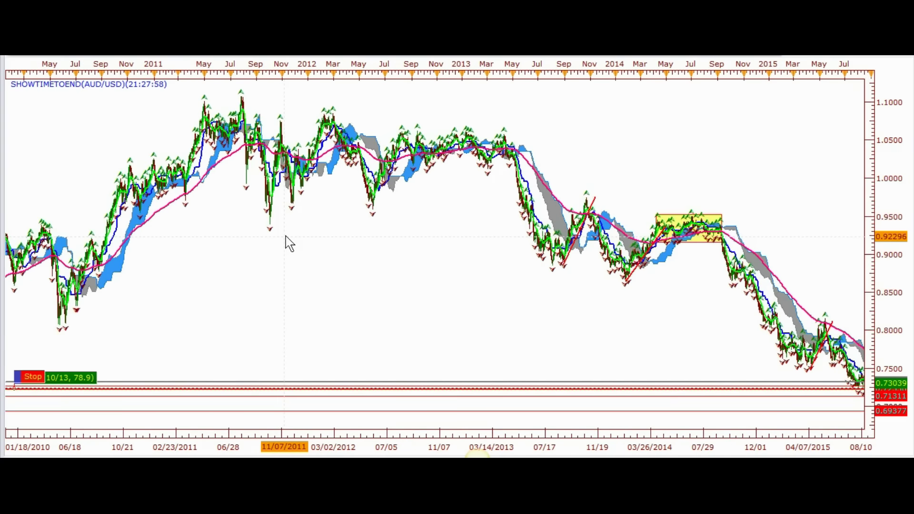
scroll(288, 241, "down", 3)
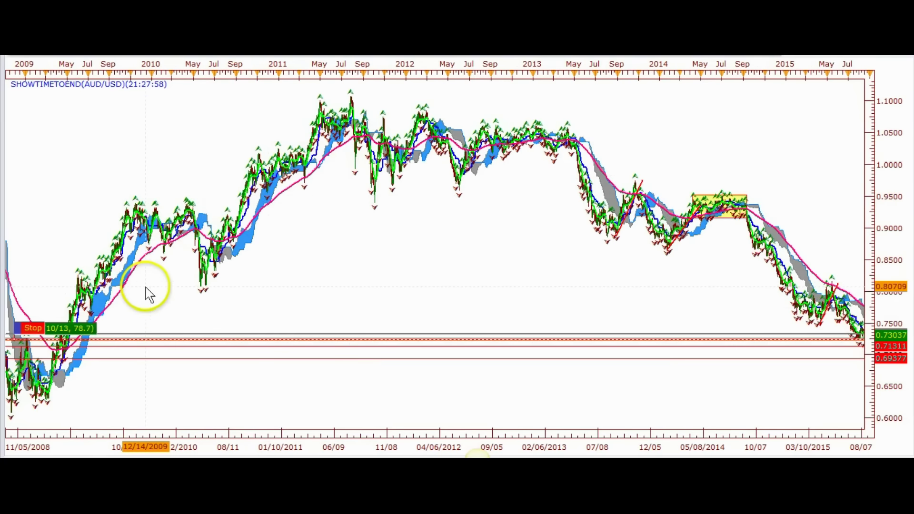
left_click_drag(292, 248, 219, 250)
scroll(314, 284, "up", 2)
scroll(313, 285, "down", 2)
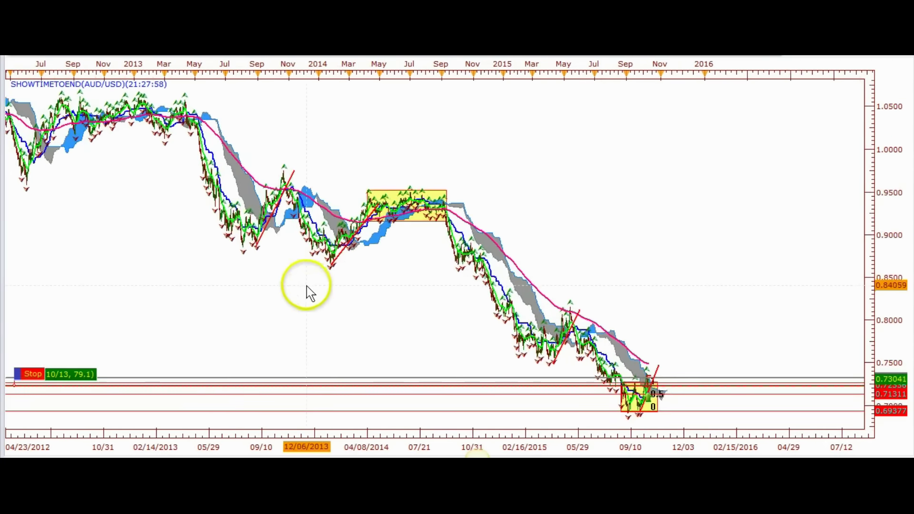
- Compare the marked 2014 consolidation and the earlier rallies with the current rally out of the August to October 2015 range
scroll(476, 318, "up", 3)
scroll(442, 314, "up", 3)
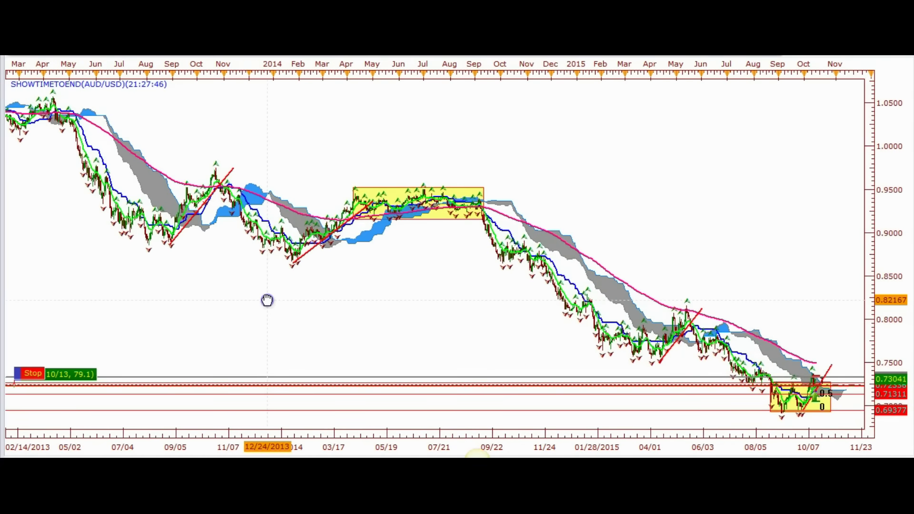
left_click_drag(267, 300, 419, 326)
scroll(410, 326, "up", 3)
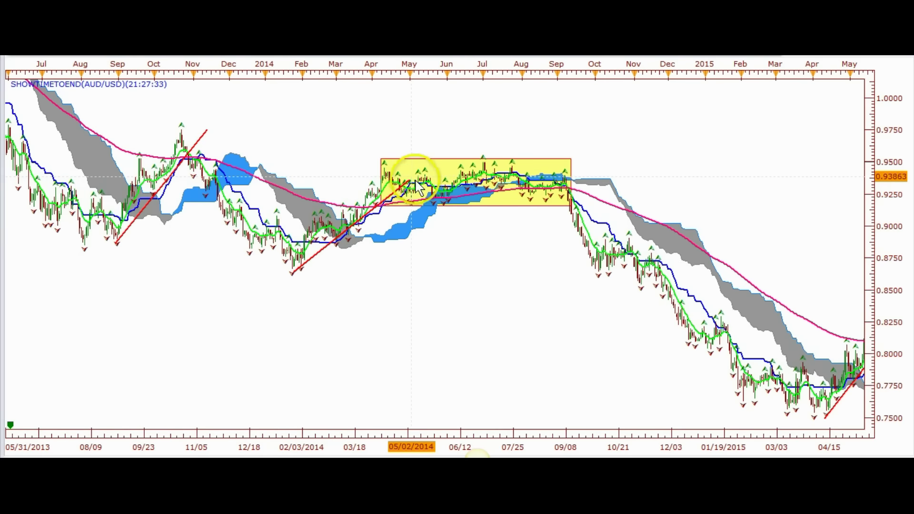
left_click_drag(761, 209, 455, 203)
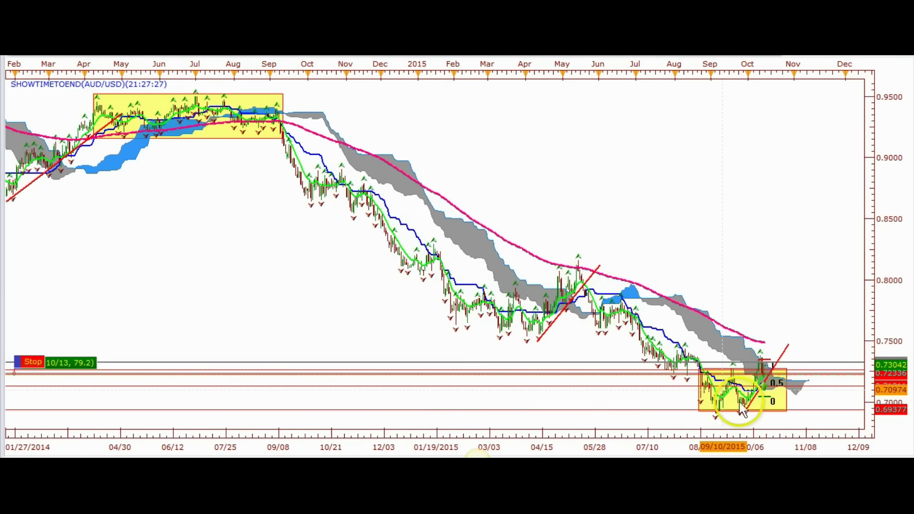
left_click_drag(589, 270, 537, 265)
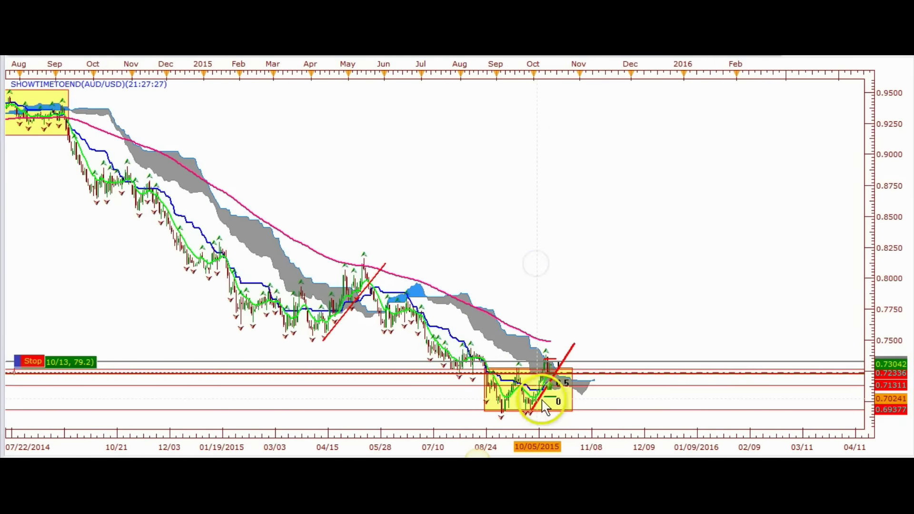
scroll(536, 379, "up", 3)
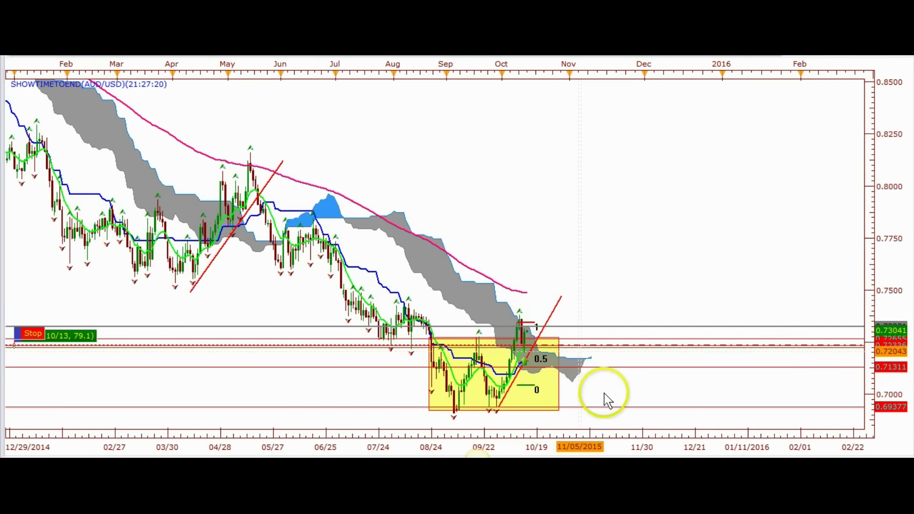
- Compare the 2014 consolidation and earlier rallies with the current rally out of the August to October 2015 range
scroll(572, 361, "down", 5)
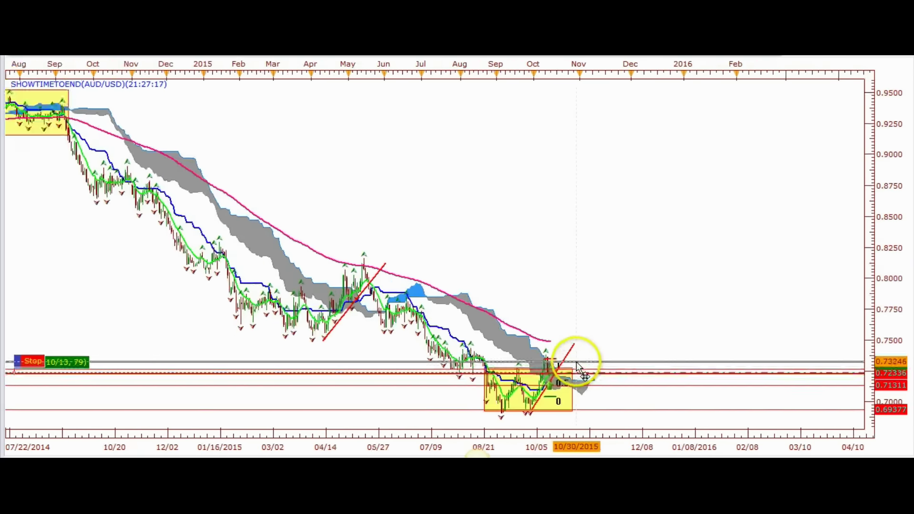
scroll(134, 147, "down", 3)
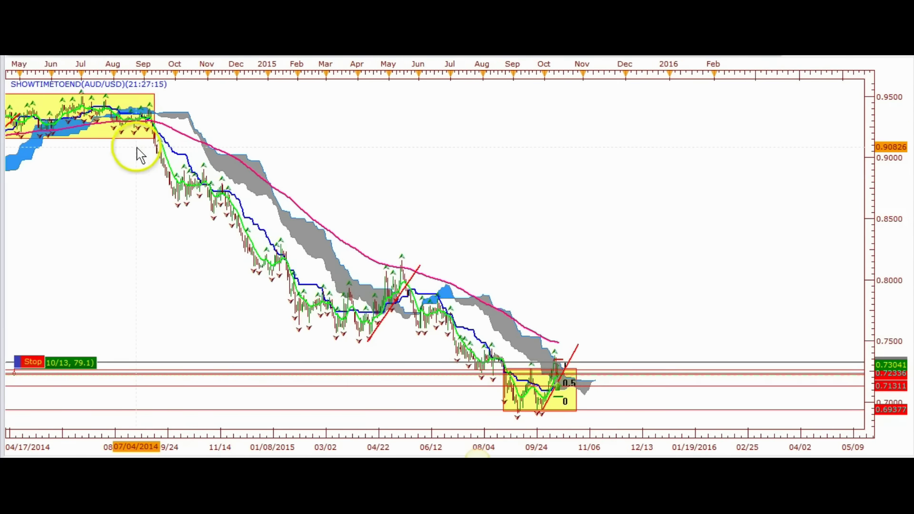
scroll(117, 148, "down", 2)
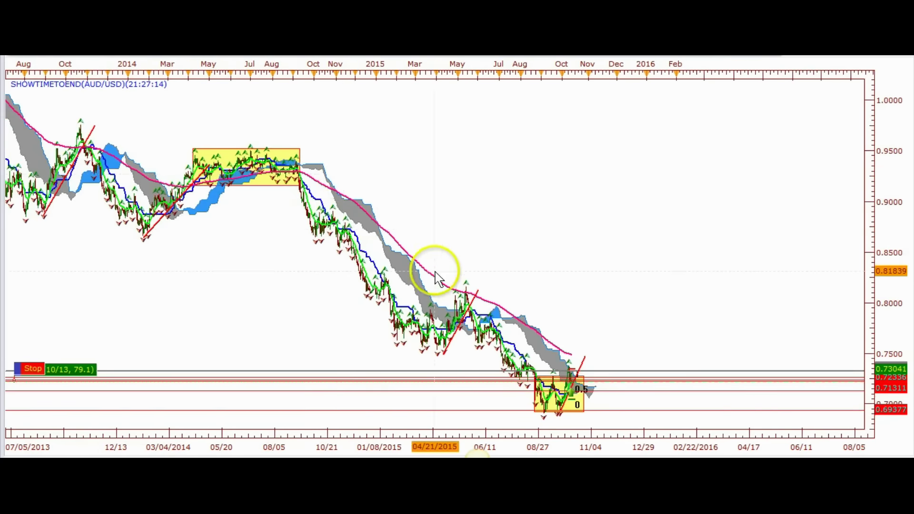
scroll(473, 260, "up", 2)
scroll(473, 260, "up", 4)
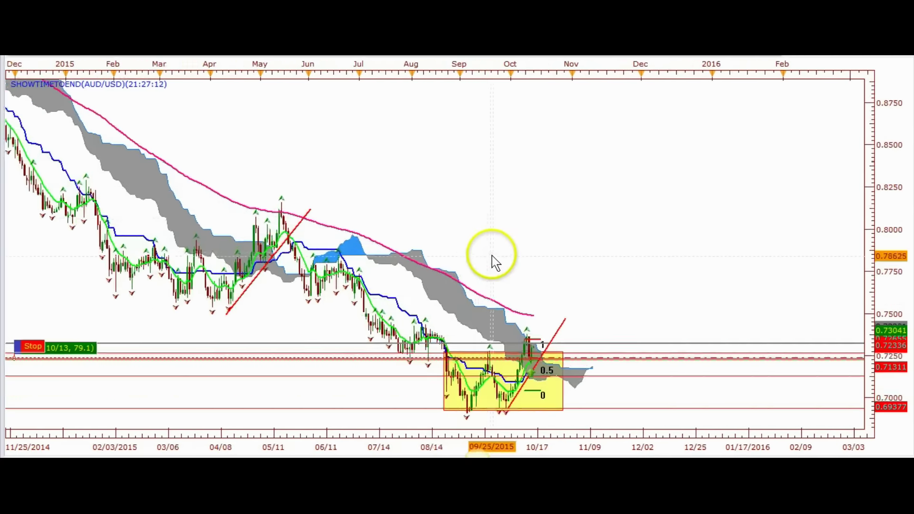
scroll(494, 267, "up", 1)
scroll(486, 336, "up", 2)
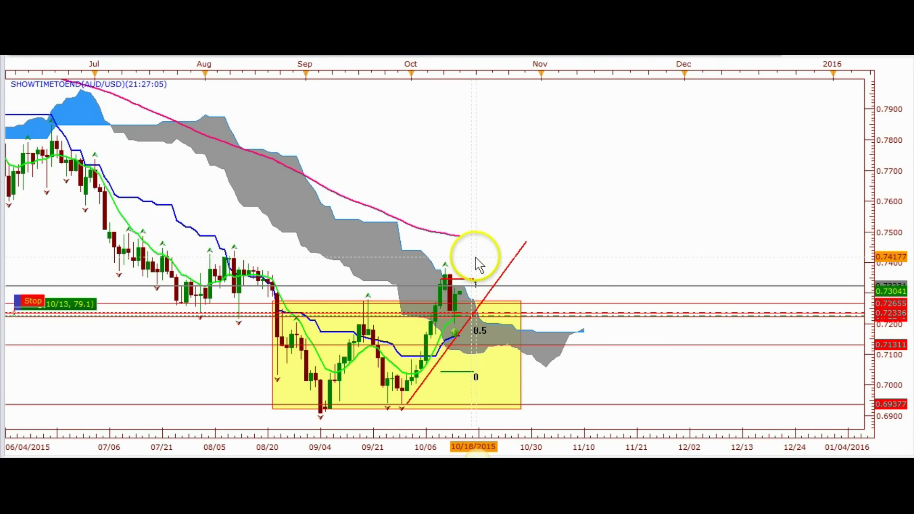
scroll(476, 264, "up", 1)
left_click_drag(459, 188, 613, 185)
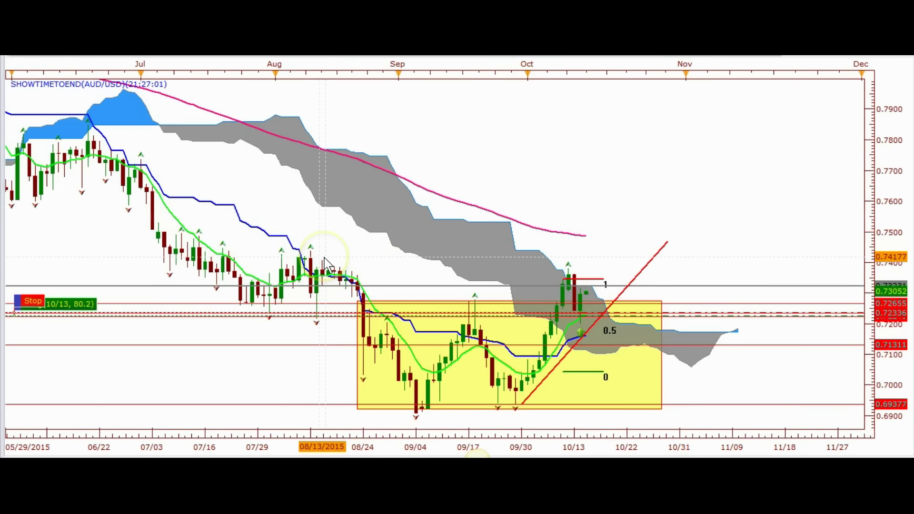
- Add a red horizontal line at 0.74177 along the mid-August 2015 highs
left_click(598, 302)
left_click(595, 239)
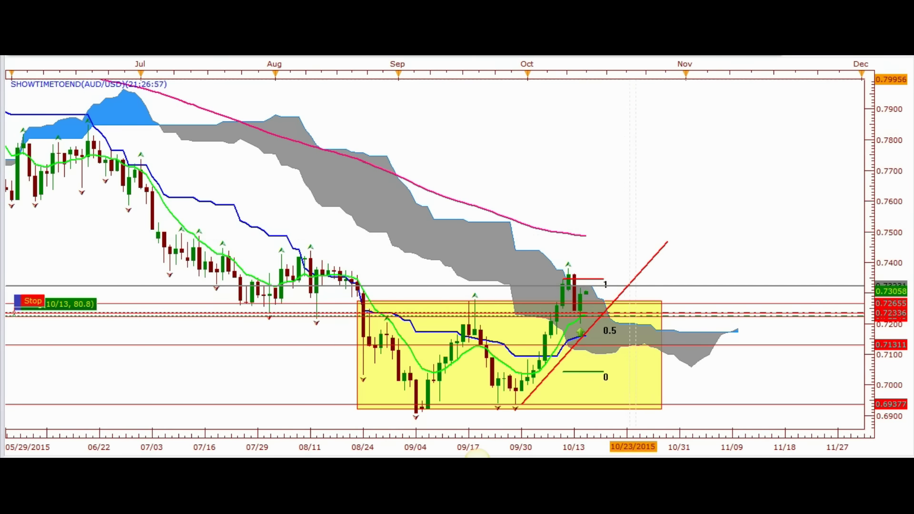
left_click(633, 53)
left_click(657, 88)
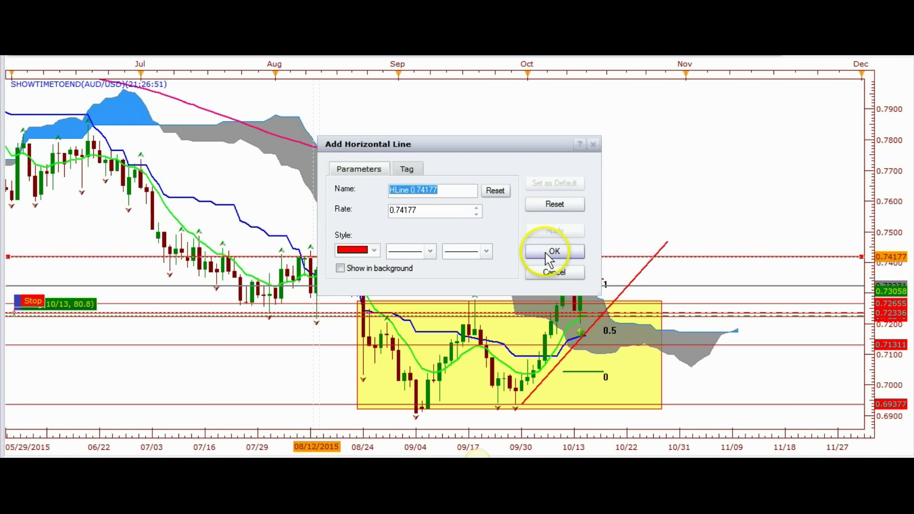
left_click(552, 252)
- Measure the distance from the grey 0.73231 line up to the red 0.74177 line near the latest candles
scroll(619, 209, "up", 3)
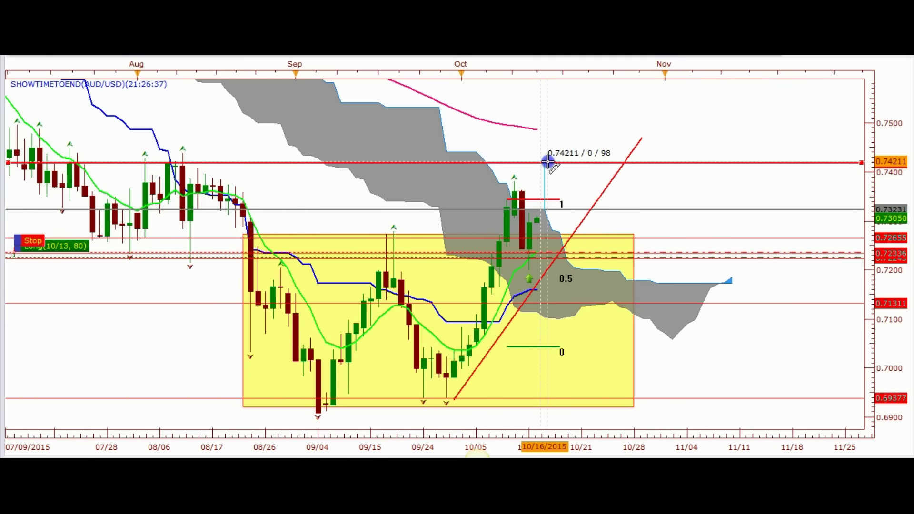
left_click(546, 214)
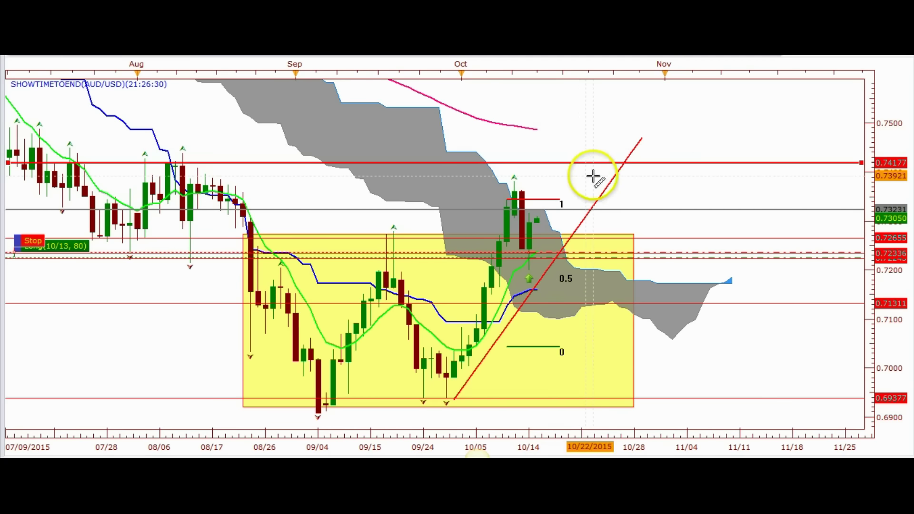
scroll(638, 198, "down", 1)
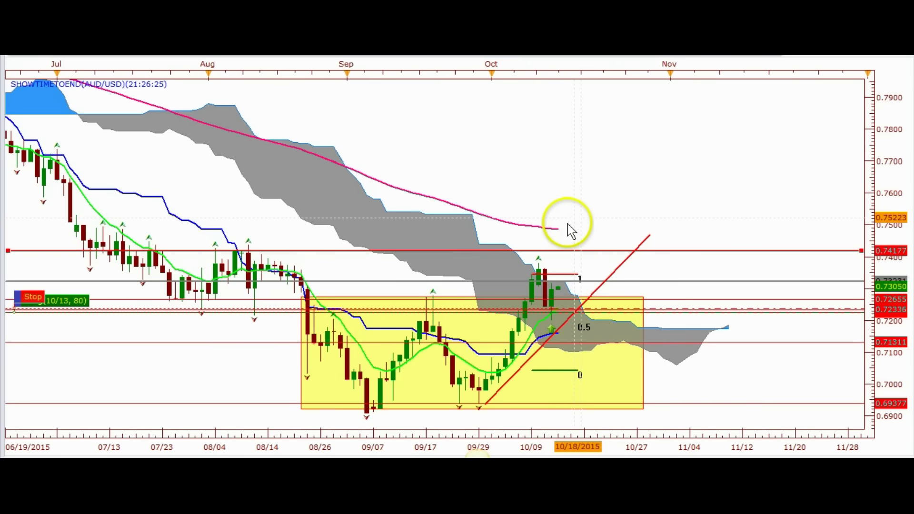
- Add another red horizontal line at 0.75987 along the early-June 2015 lows
scroll(574, 228, "down", 1)
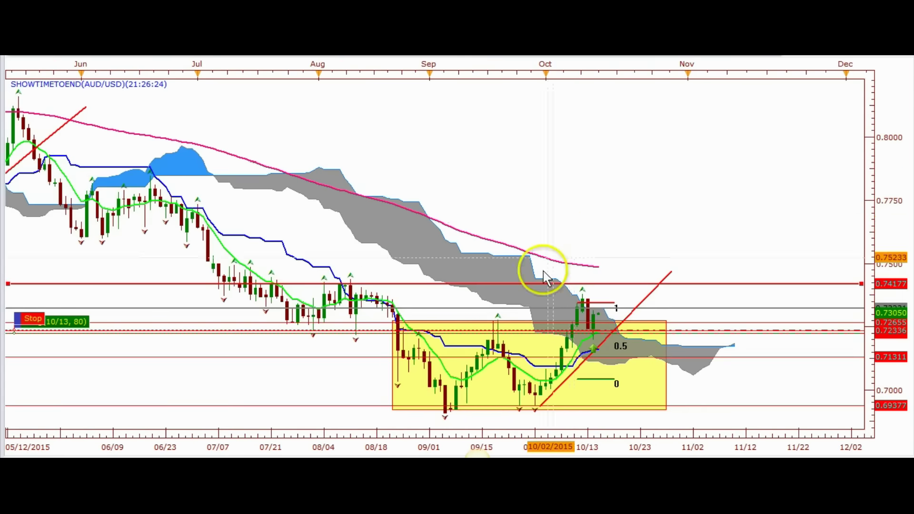
scroll(608, 185, "down", 1)
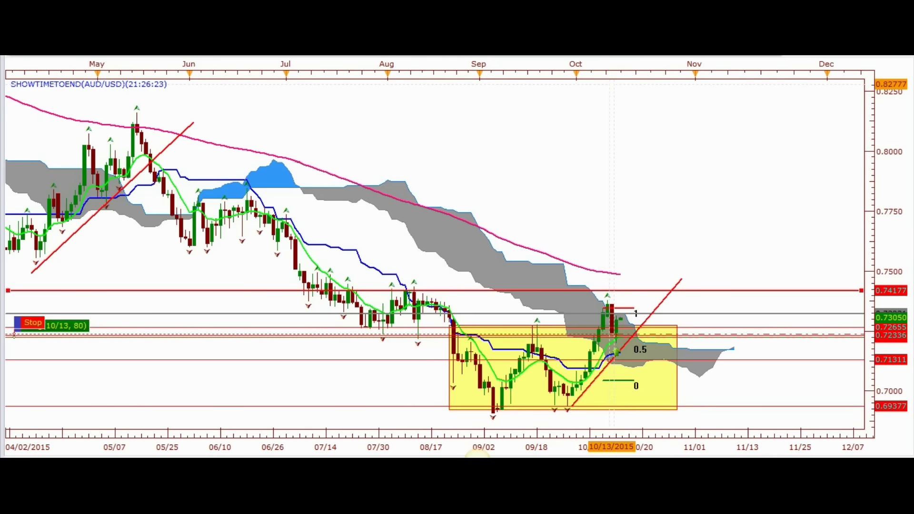
right_click(624, 56)
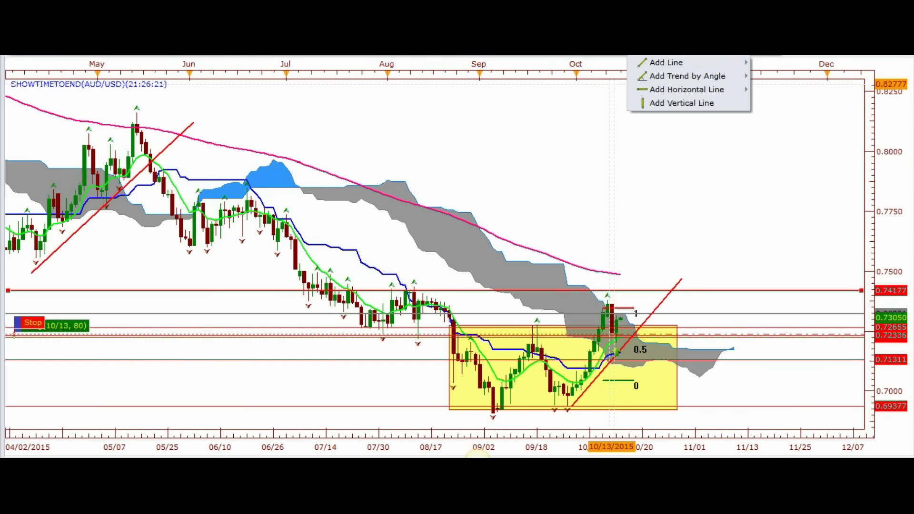
left_click(659, 87)
left_click(217, 247)
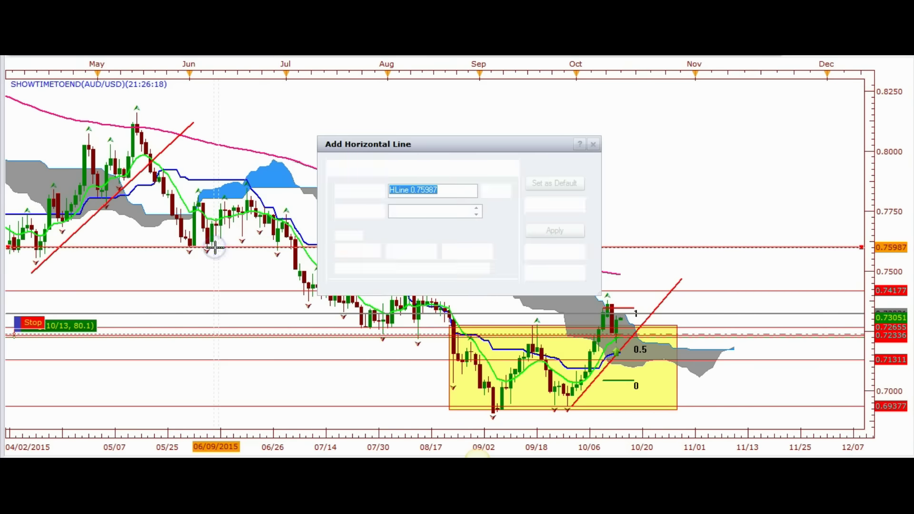
left_click(537, 253)
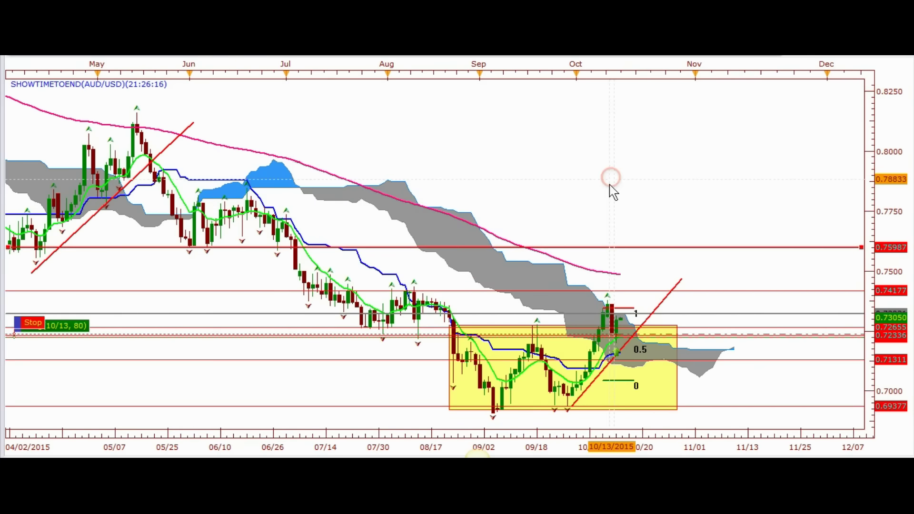
- Lower the horizontal line at the early-June lows to about 0.75790
scroll(610, 185, "down", 1)
left_click_drag(230, 255, 224, 259)
left_click_drag(564, 186, 428, 180)
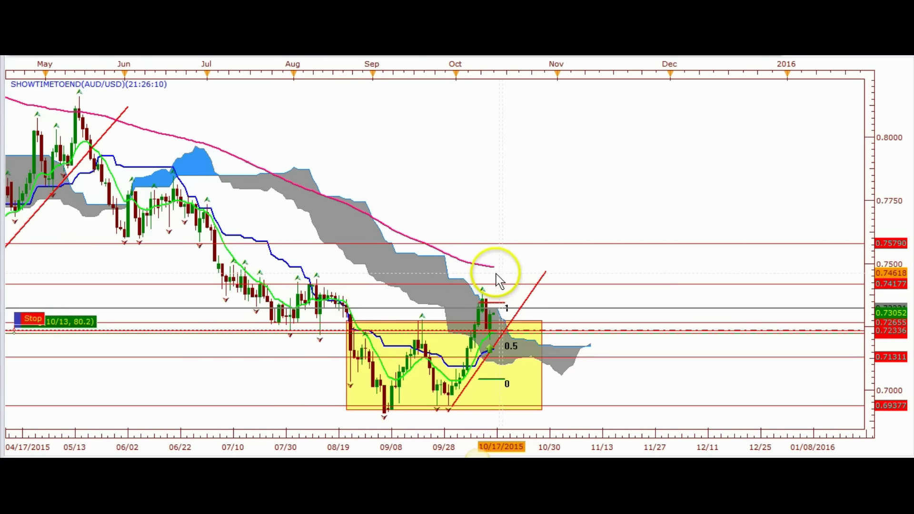
- Remove the red trend line that rises from the late-September 2015 low through the current rally
scroll(253, 177, "down", 1)
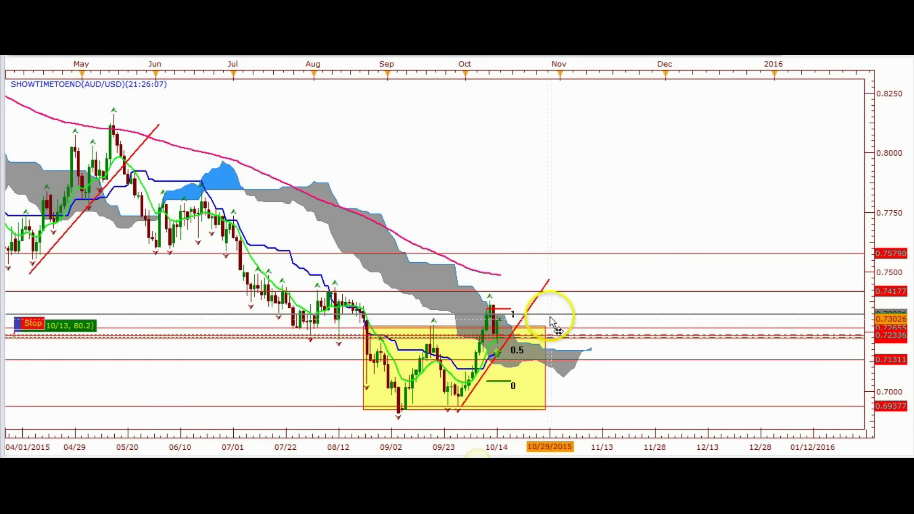
right_click(535, 299)
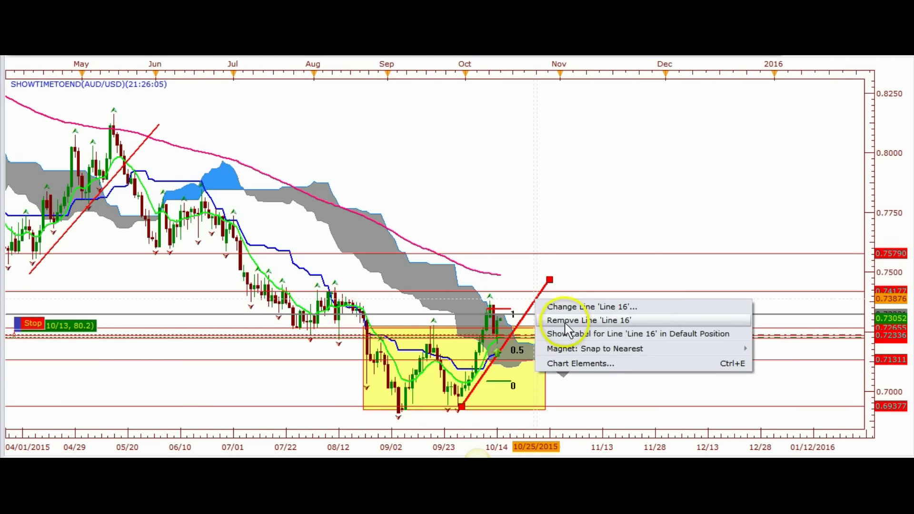
left_click(566, 321)
left_click(522, 308)
- Examine the October 2015 candles against the cloud, the pink moving average, the yellow range and the horizontal levels overhead
scroll(517, 312, "up", 1)
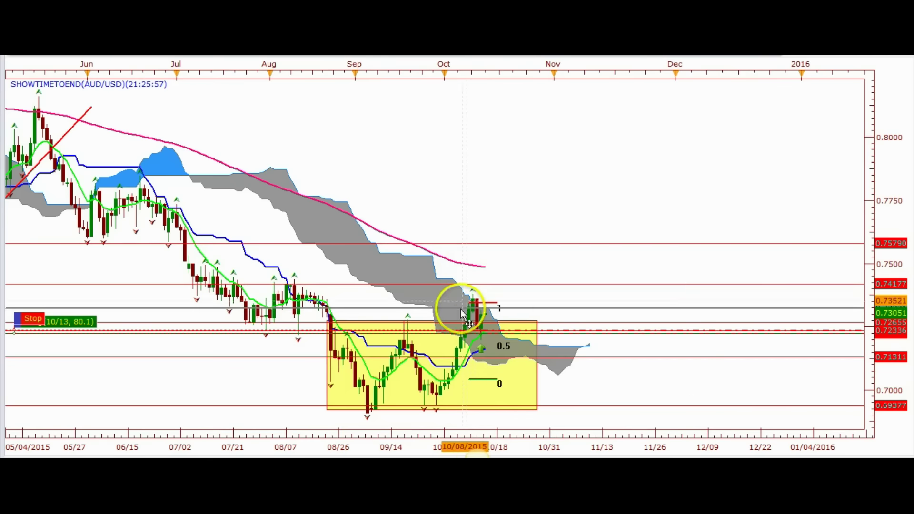
left_click(502, 282)
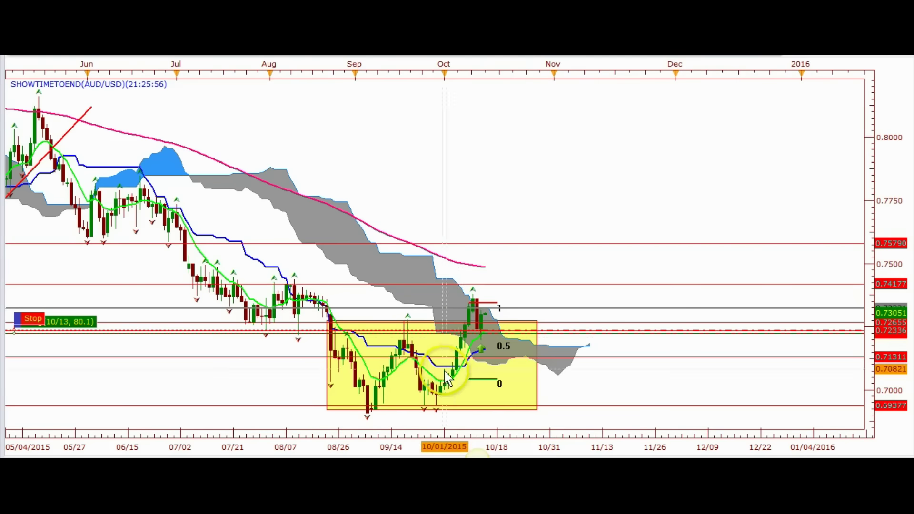
scroll(469, 326, "down", 1)
scroll(464, 347, "up", 1)
scroll(470, 306, "up", 2)
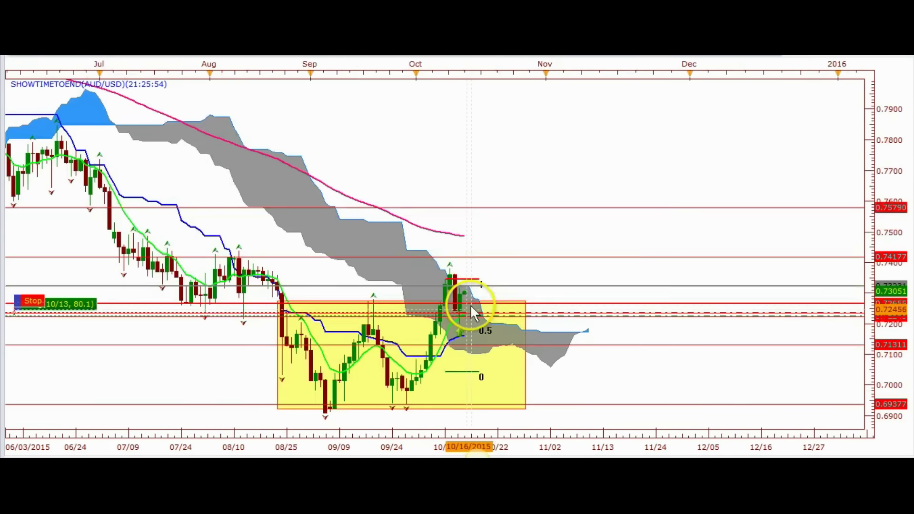
scroll(465, 317, "up", 2)
left_click(437, 282)
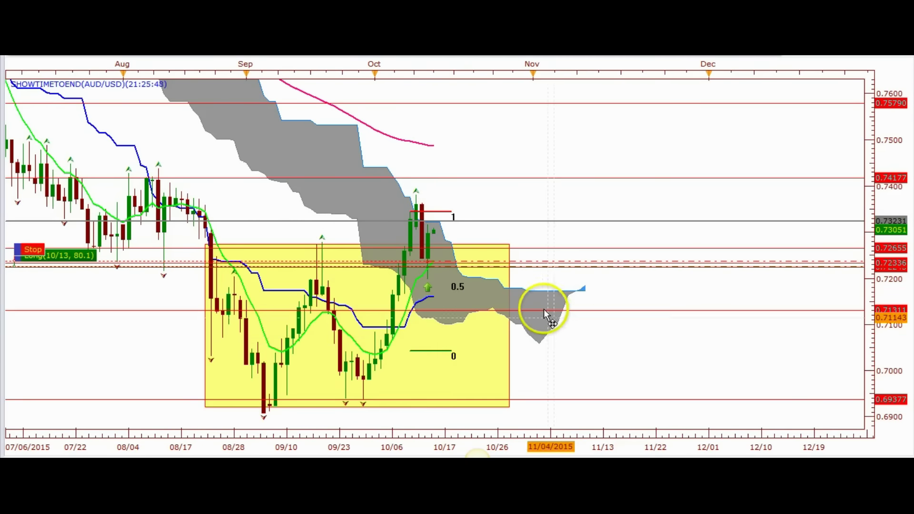
scroll(485, 262, "up", 1)
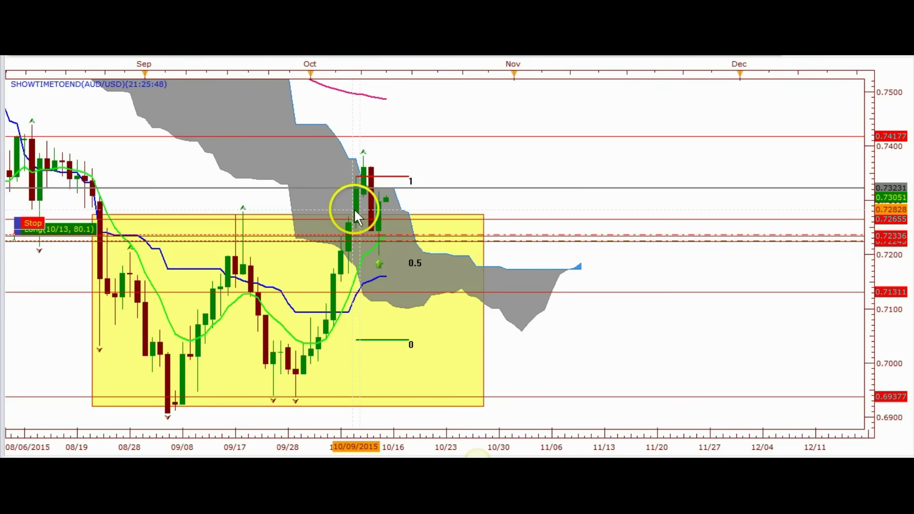
left_click_drag(430, 163, 522, 186)
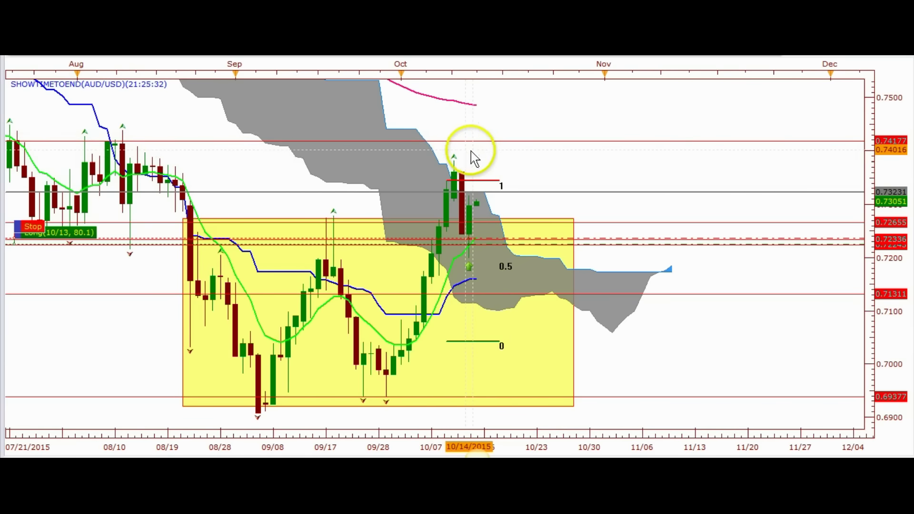
scroll(504, 162, "down", 3)
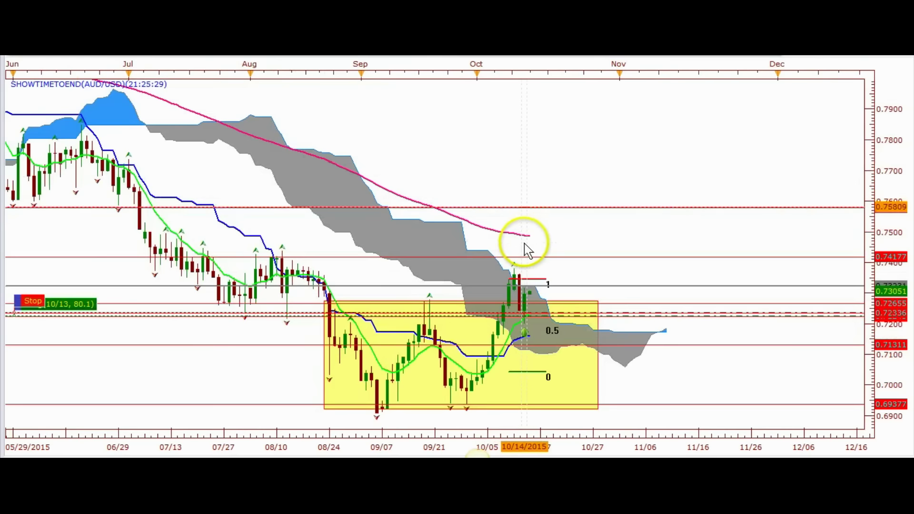
scroll(535, 253, "down", 1)
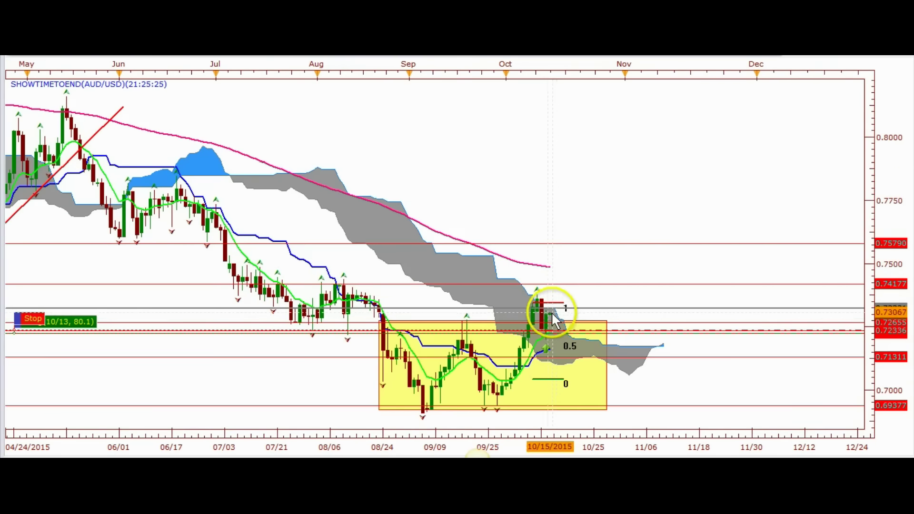
- View the October rally and the cloud on the 4-hour timeframe, and return the chart to the 1-day timeframe
left_click(161, 53)
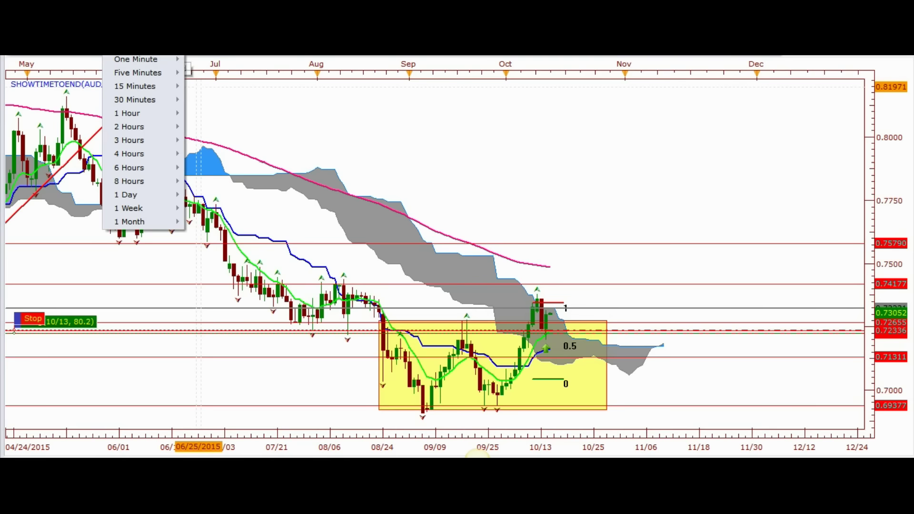
left_click(136, 155)
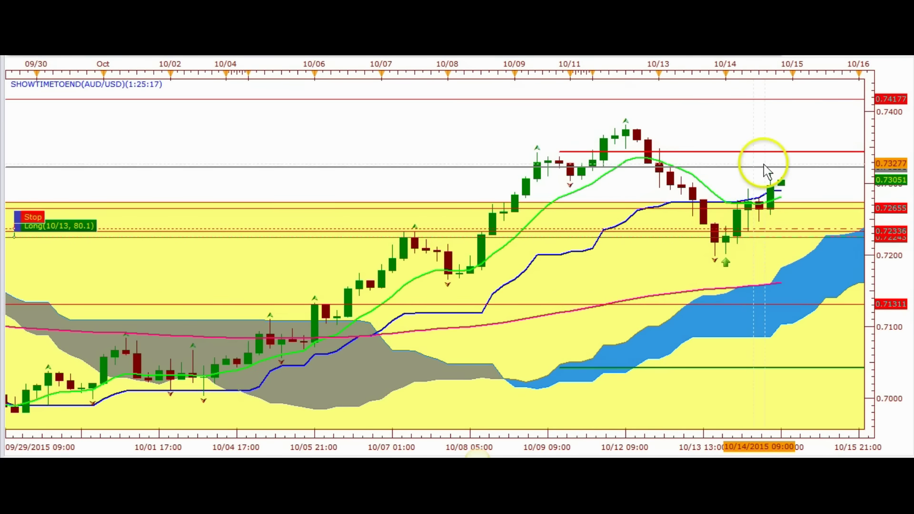
left_click_drag(749, 126, 504, 146)
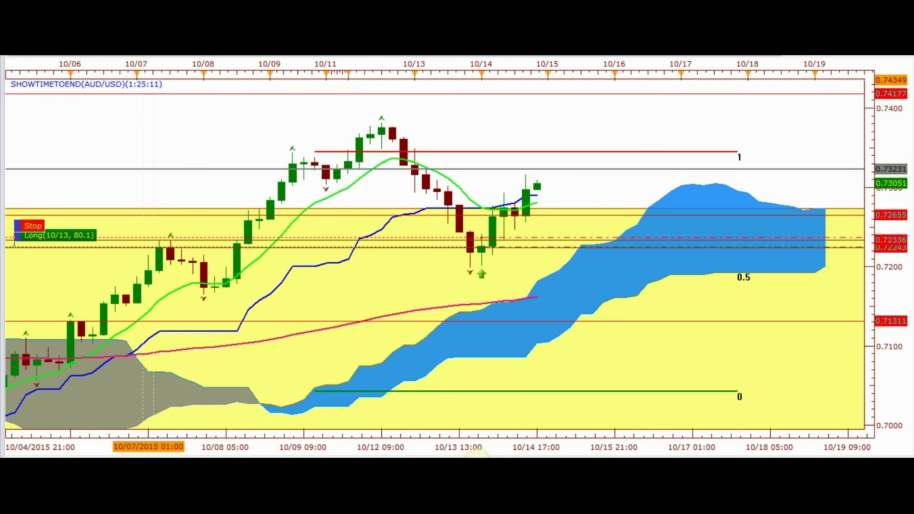
left_click(115, 57)
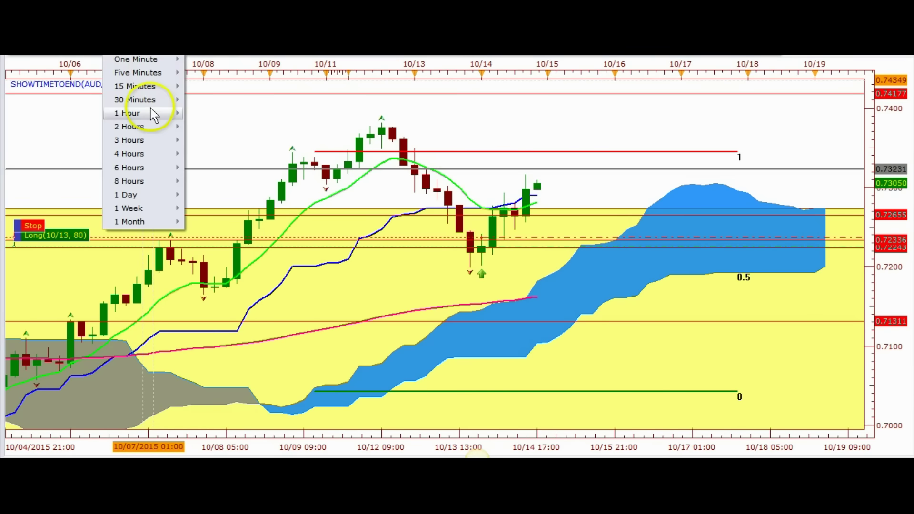
left_click(127, 195)
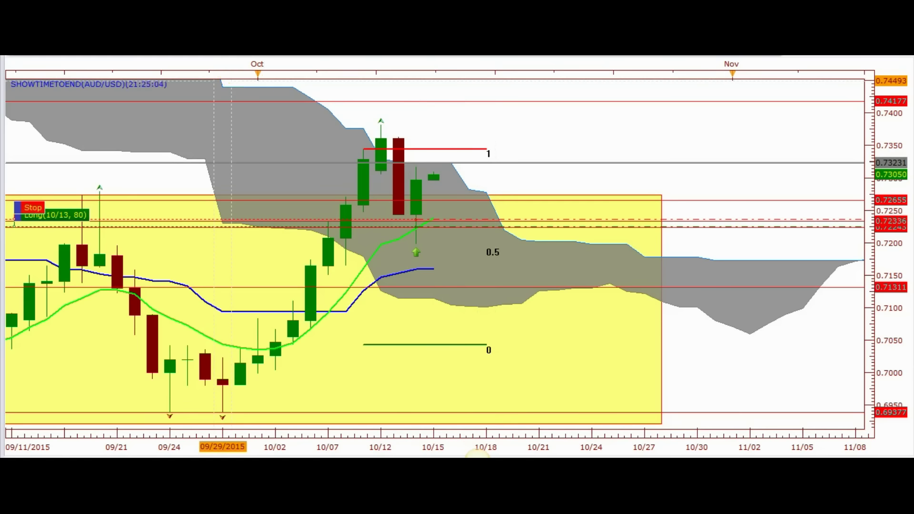
- Switch the chart to the 4-hour timeframe and examine the price action around the 10/13 entry and the cloud ahead
left_click(143, 52)
mouse_move(136, 155)
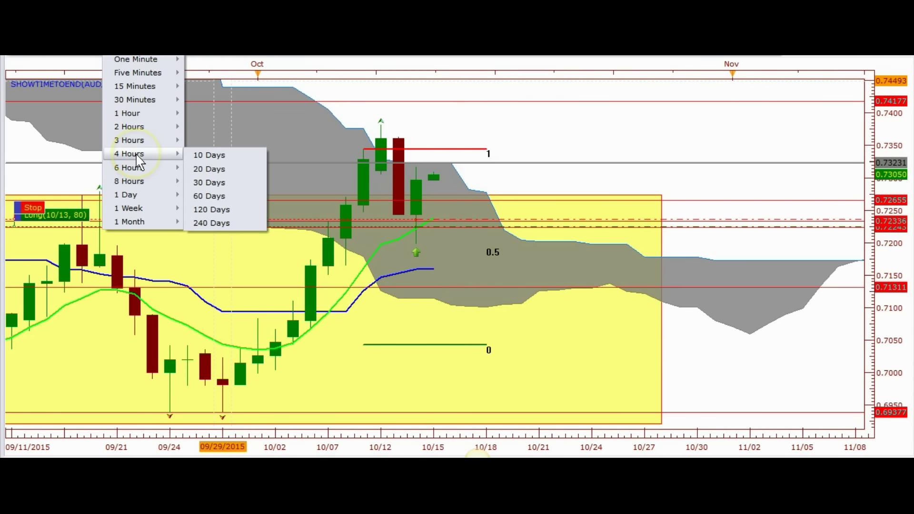
left_click(136, 154)
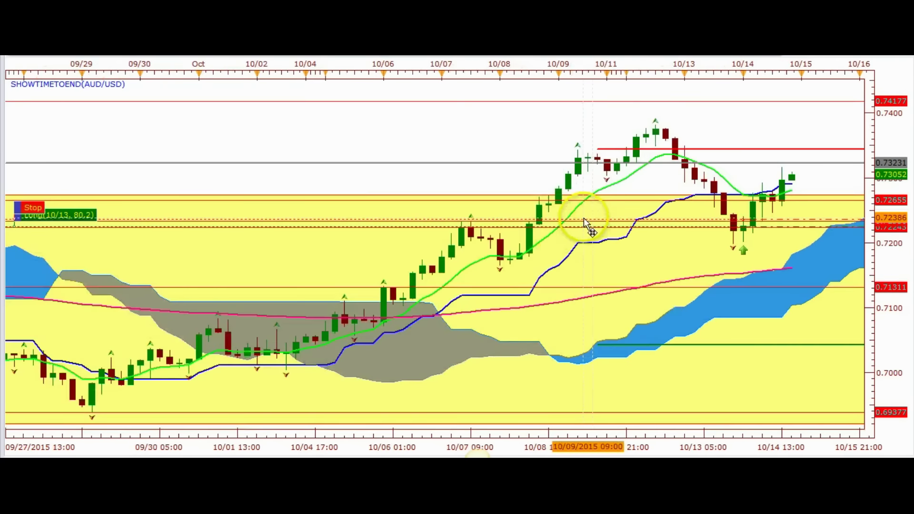
left_click_drag(724, 122, 519, 119)
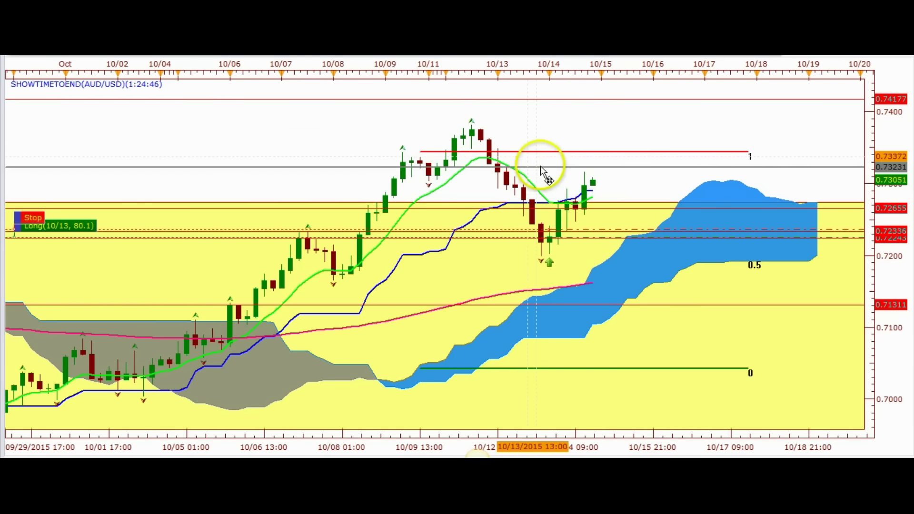
- Examine the 4-hour October rally, the pullback to the 10/13 long entry and the blue cloud projected through 10/19
scroll(624, 182, "down", 1)
left_click_drag(757, 126, 641, 125)
scroll(595, 210, "up", 1)
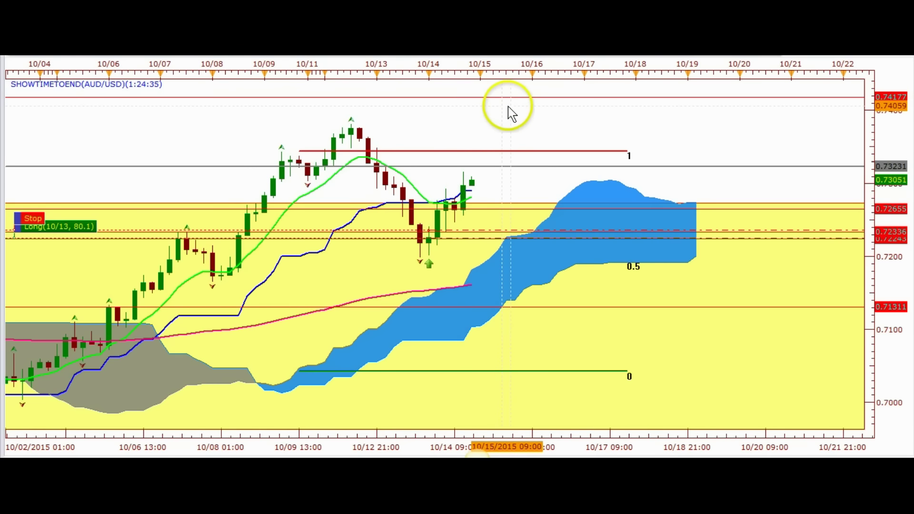
scroll(509, 115, "down", 1)
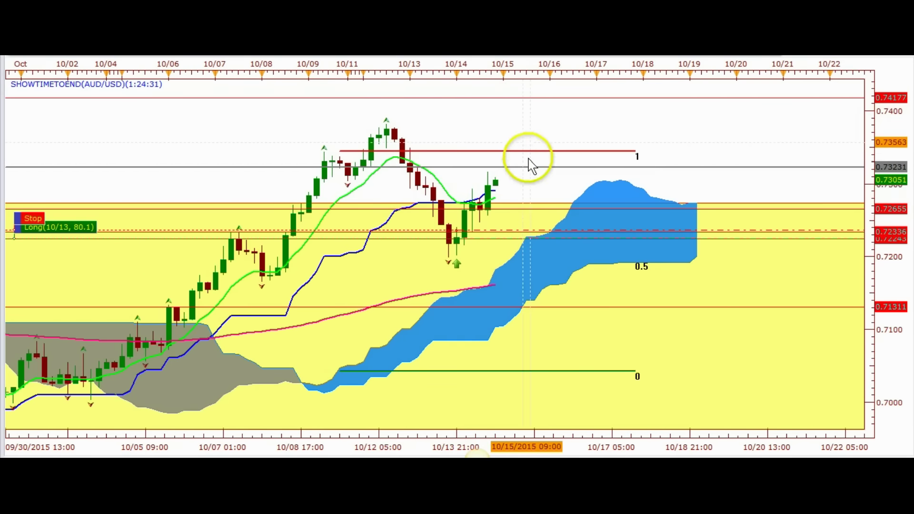
scroll(557, 162, "down", 1)
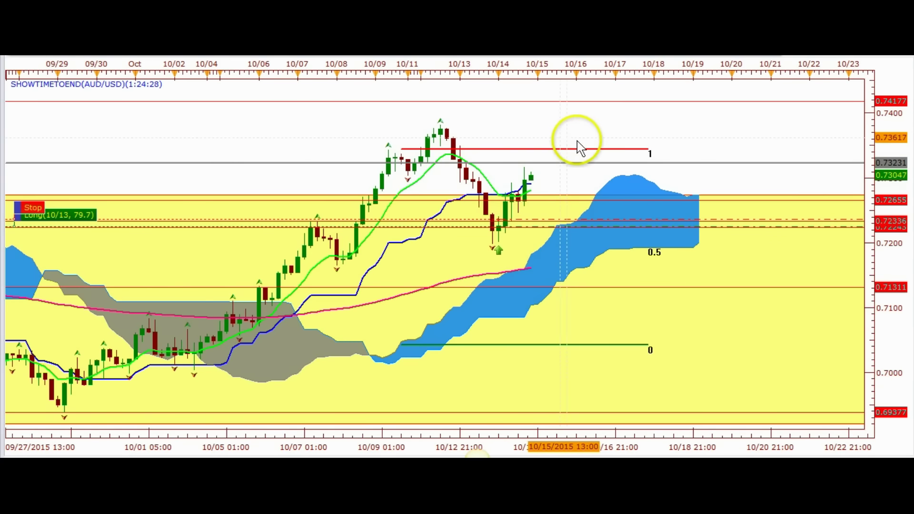
scroll(593, 160, "down", 1)
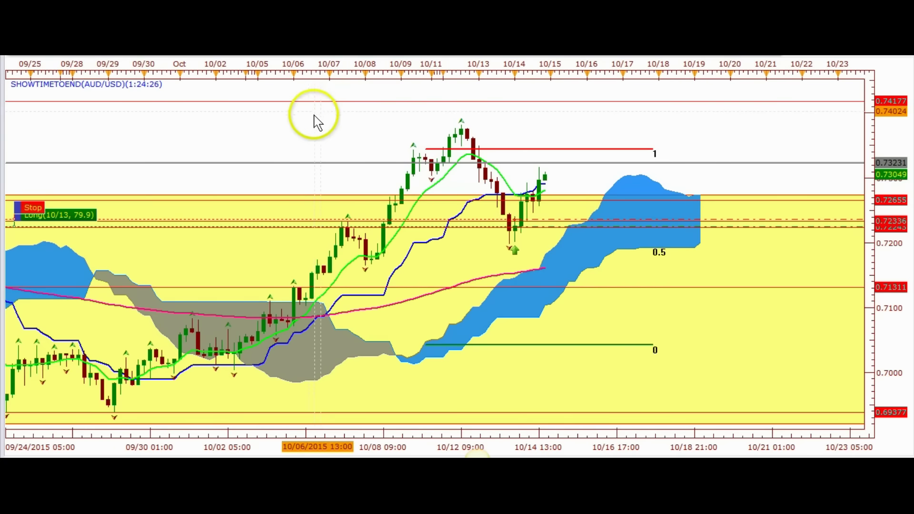
- Switch the chart to the 1-day timeframe and examine the October candles inside the grey cloud and its projection into November
left_click(115, 56)
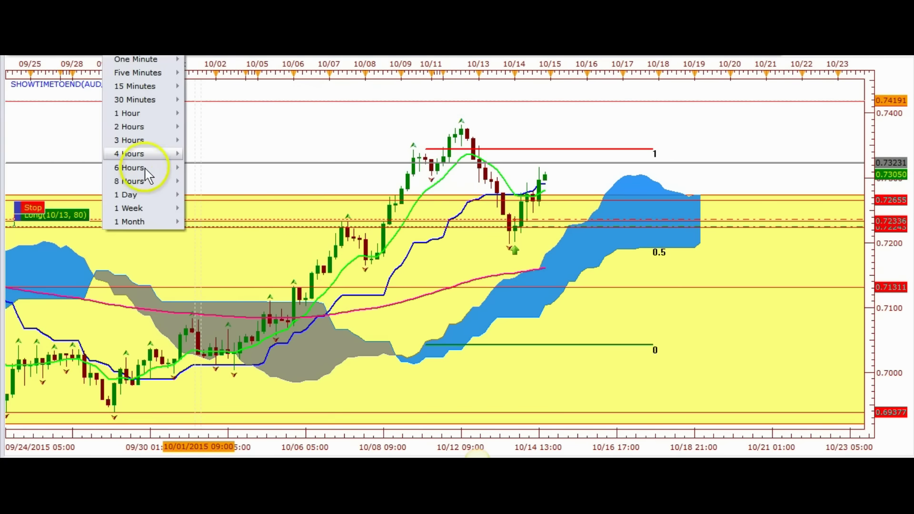
left_click(130, 195)
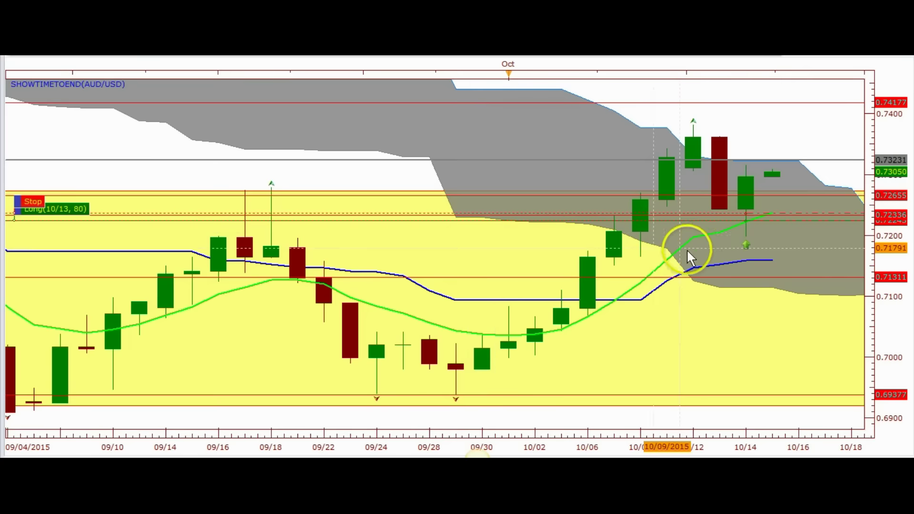
scroll(701, 247, "down", 2)
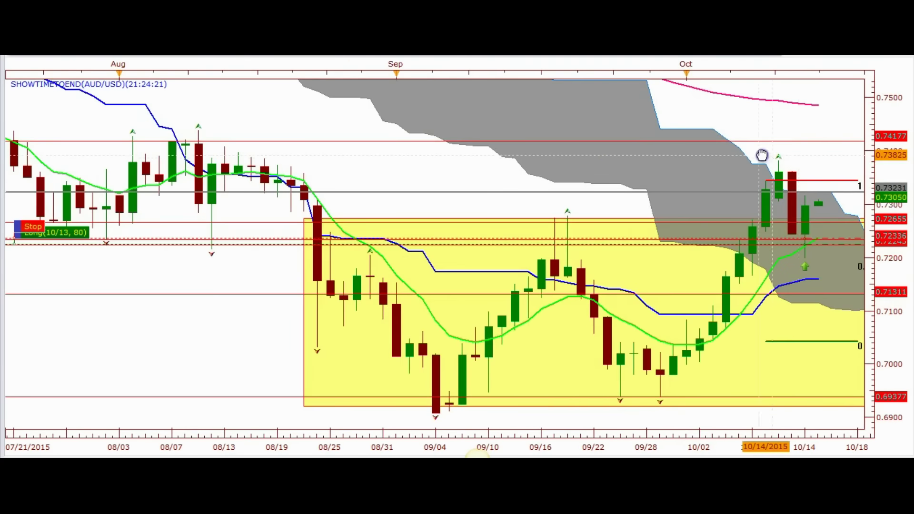
left_click_drag(761, 153, 557, 183)
scroll(722, 157, "down", 2)
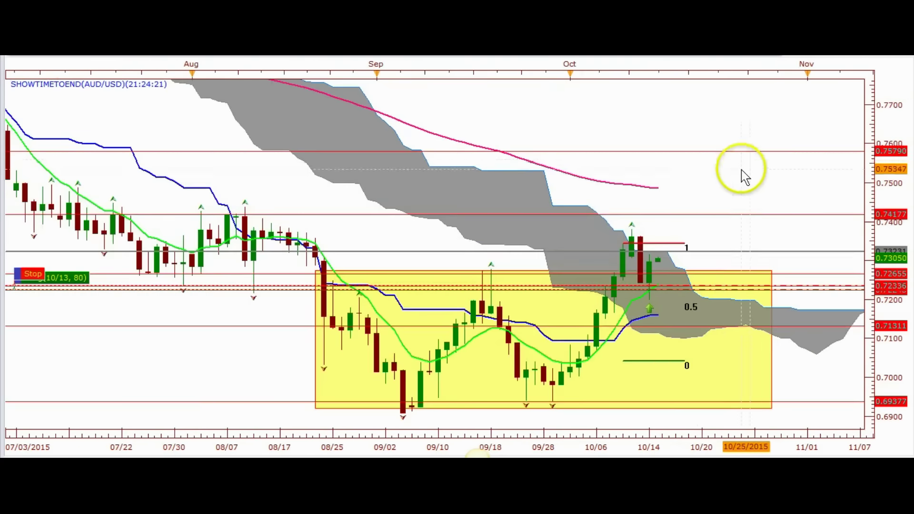
scroll(700, 202, "up", 1)
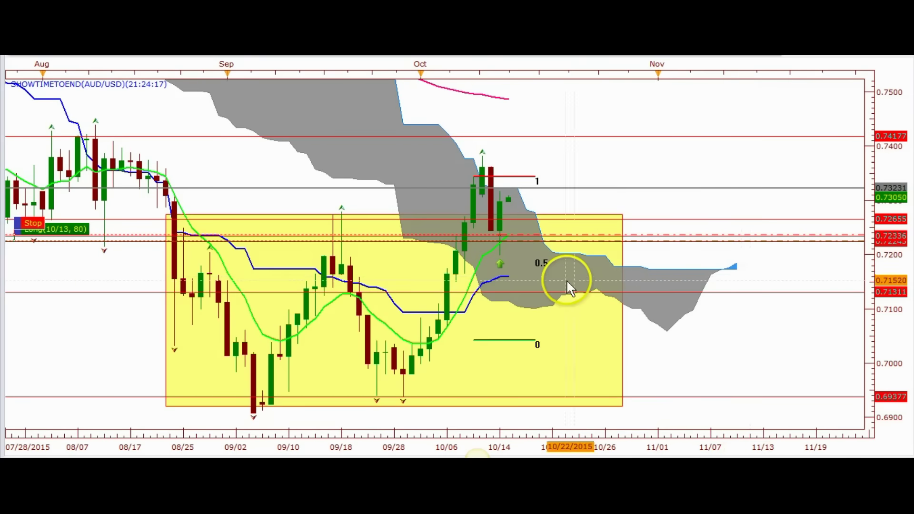
left_click(536, 137)
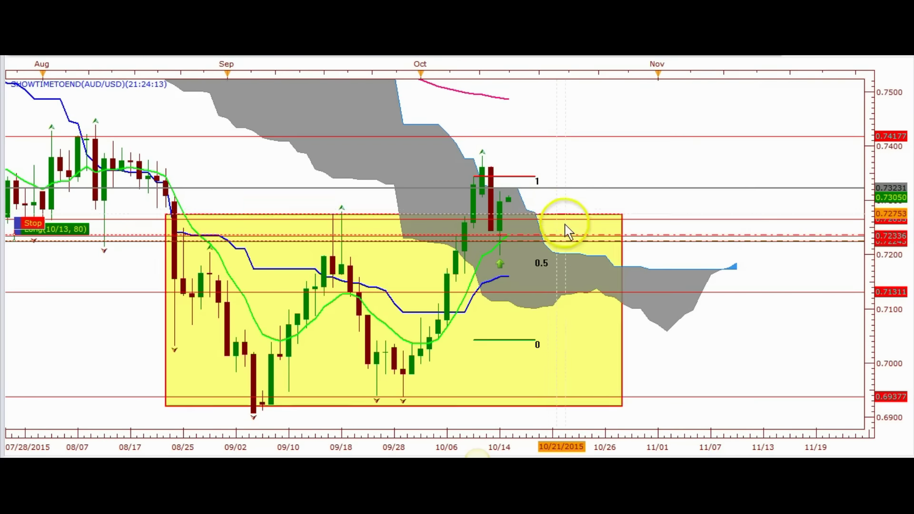
- Compare the October rally with the April–May 2015 rally on the daily chart, relative to the cloud and the pink 150-period EMA
scroll(561, 223, "down", 1)
scroll(572, 240, "down", 1)
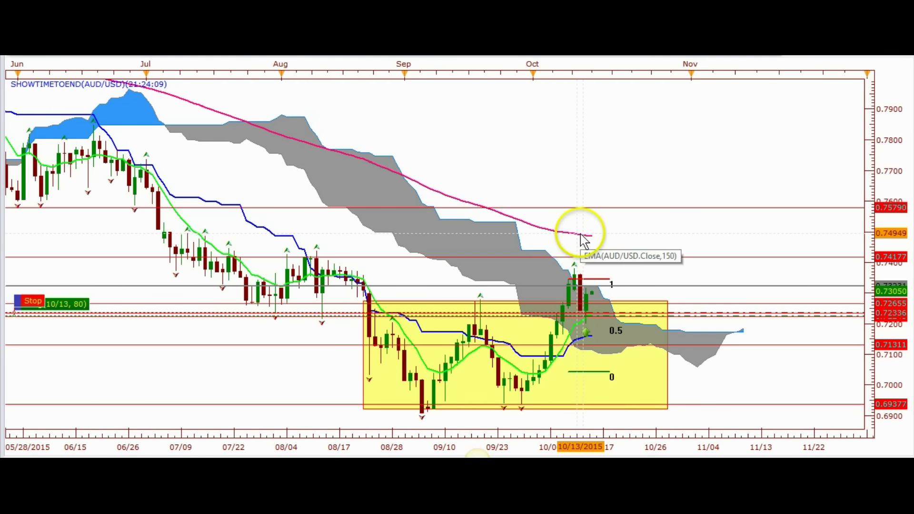
scroll(614, 246, "down", 1)
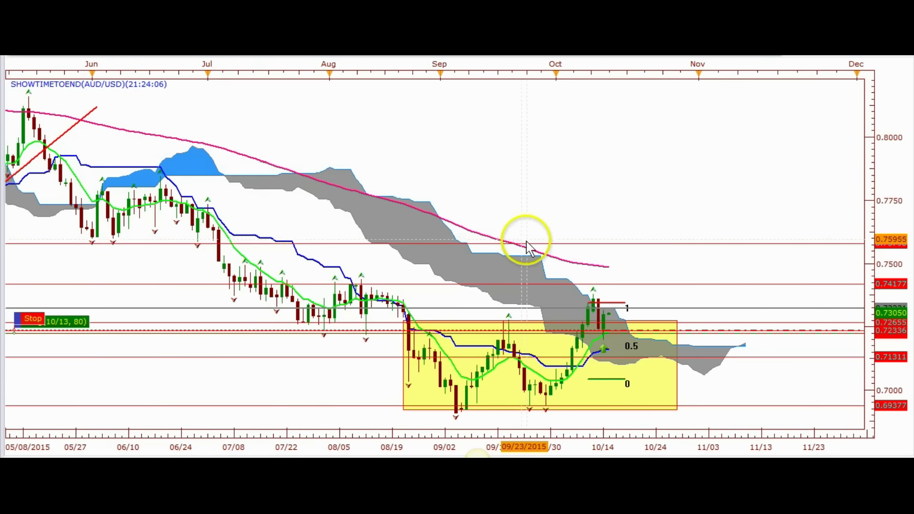
scroll(567, 241, "down", 1)
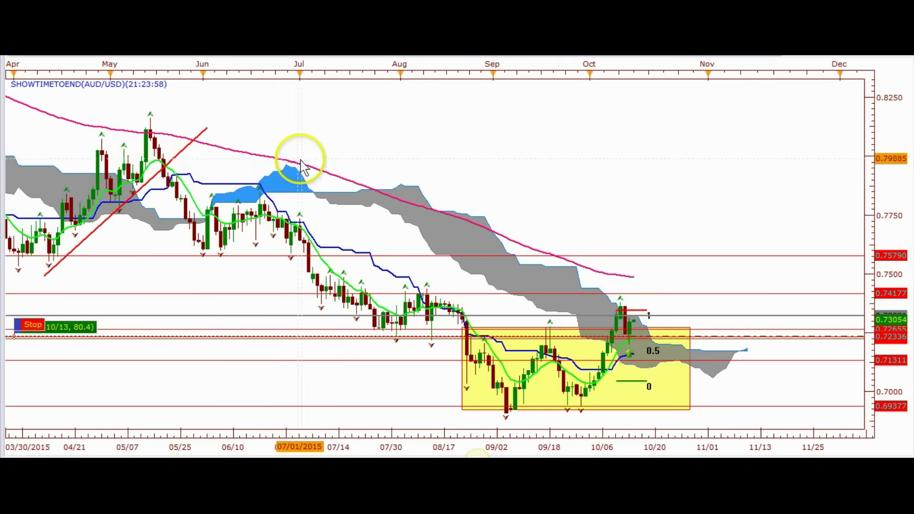
scroll(529, 236, "down", 1)
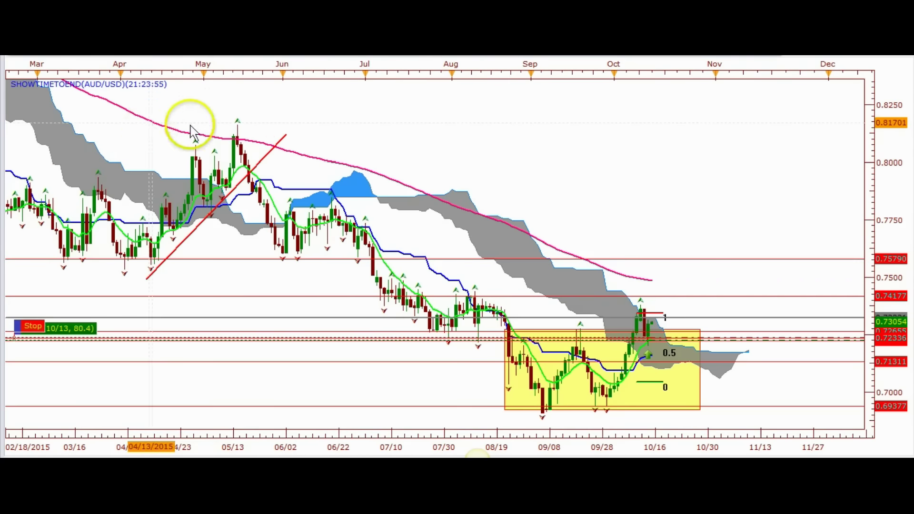
scroll(476, 200, "up", 3)
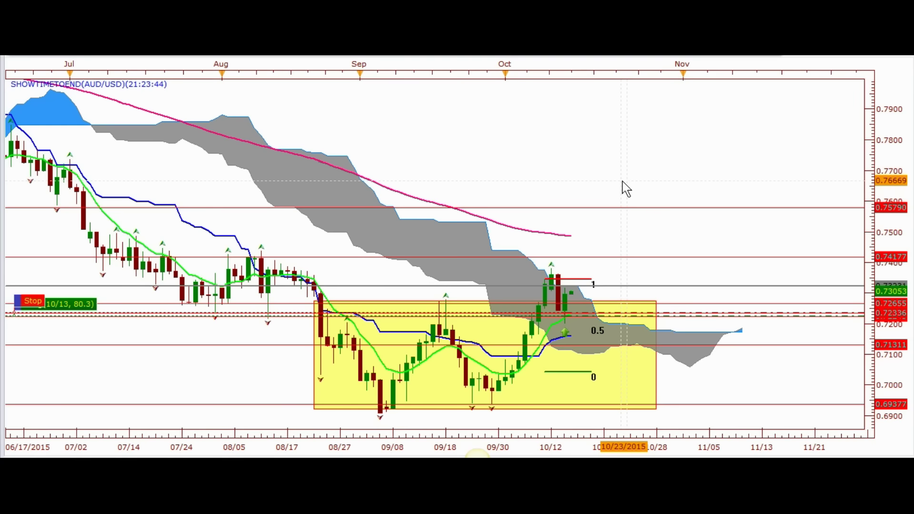
mouse_move(568, 292)
left_mouse_down()
mouse_move(584, 271)
mouse_move(467, 276)
mouse_move(469, 283)
mouse_move(457, 228)
mouse_move(265, 228)
mouse_move(231, 219)
mouse_move(515, 270)
mouse_move(561, 285)
mouse_move(560, 294)
left_mouse_up()
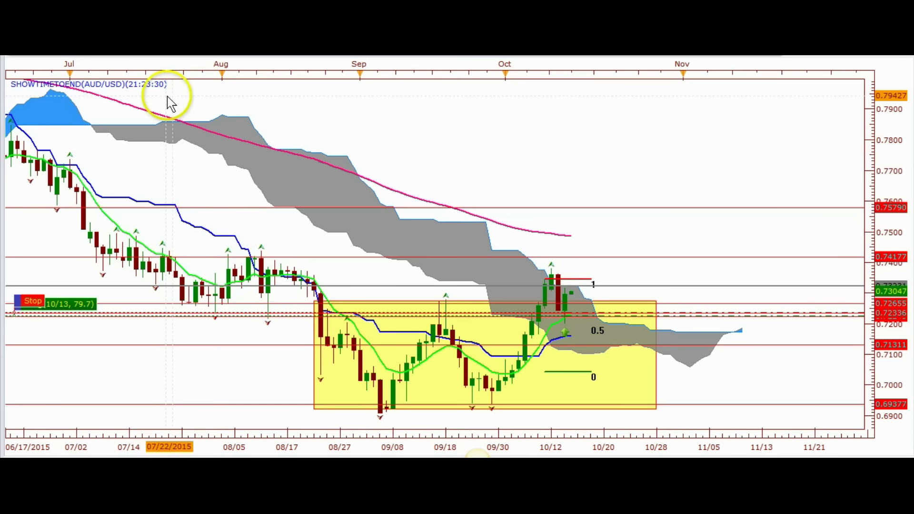
mouse_move(365, 318)
left_mouse_down()
mouse_move(390, 326)
mouse_move(526, 210)
mouse_move(526, 259)
mouse_move(380, 208)
mouse_move(567, 282)
left_mouse_up()
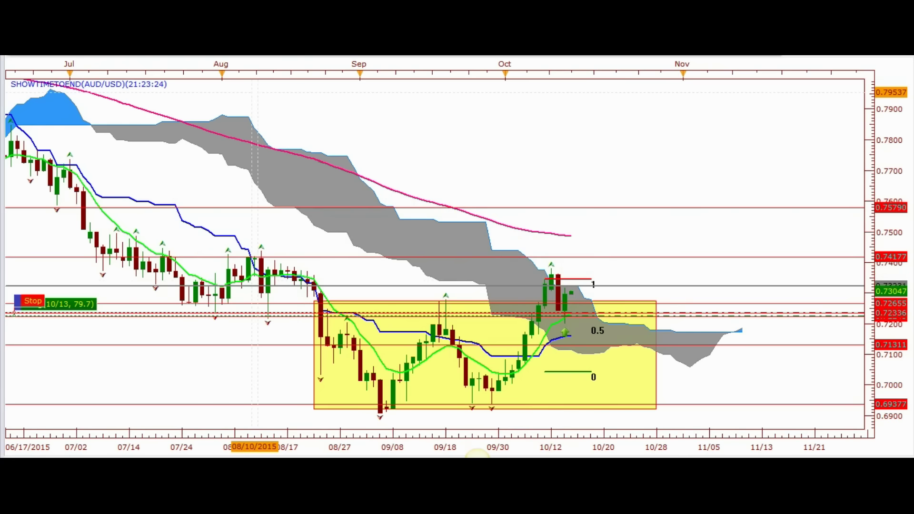
- Switch the chart to the 4-hour timeframe and view the mid-September to October swings with the cloud ahead
left_click(159, 54)
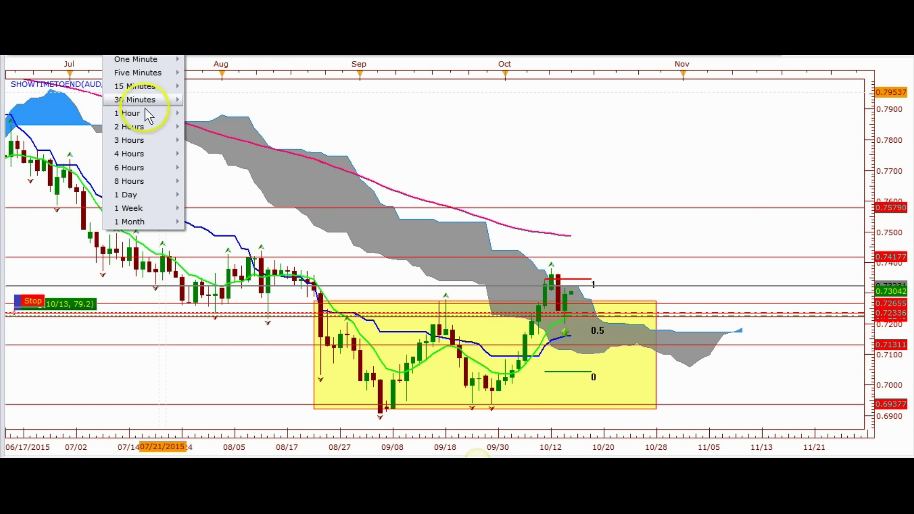
left_click(122, 154)
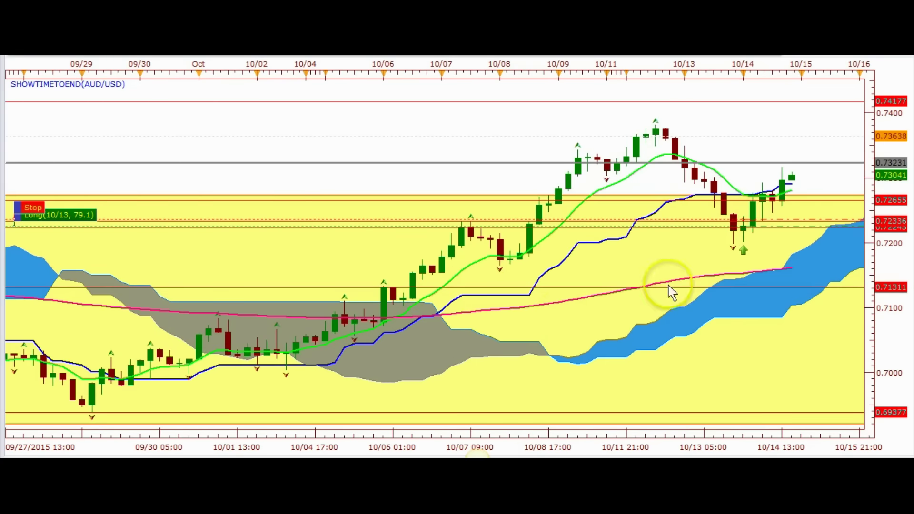
scroll(696, 180, "down", 1)
left_click_drag(648, 130, 414, 157)
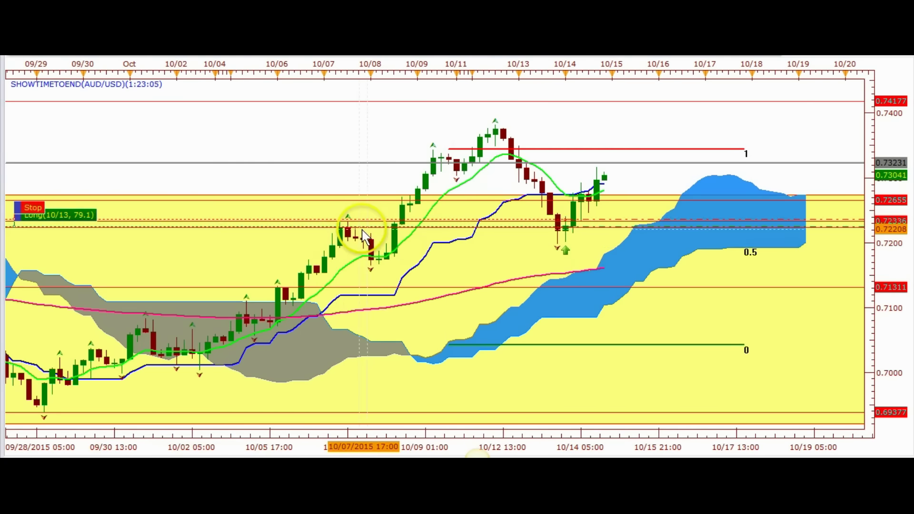
scroll(363, 236, "down", 4)
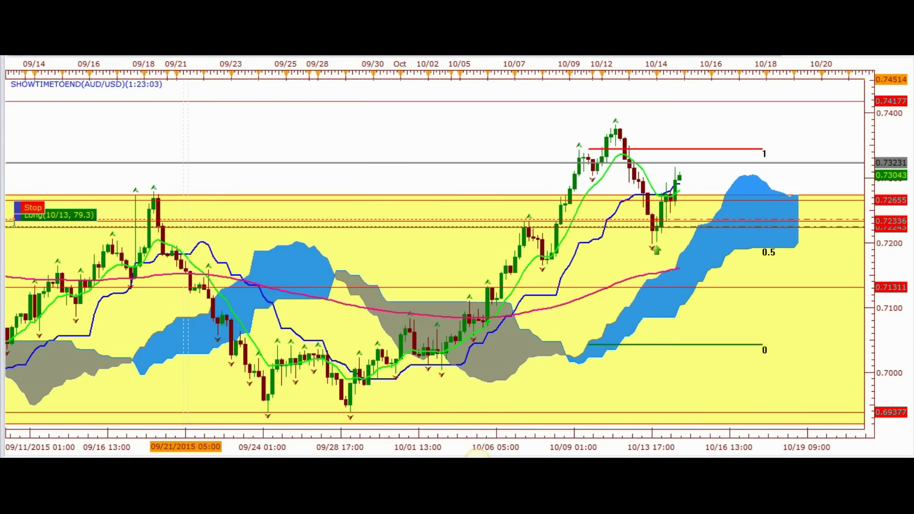
- Return the chart to the 1-day timeframe and examine price since June 2015 against the 0.73231 line and the levels overhead
right_click(185, 229)
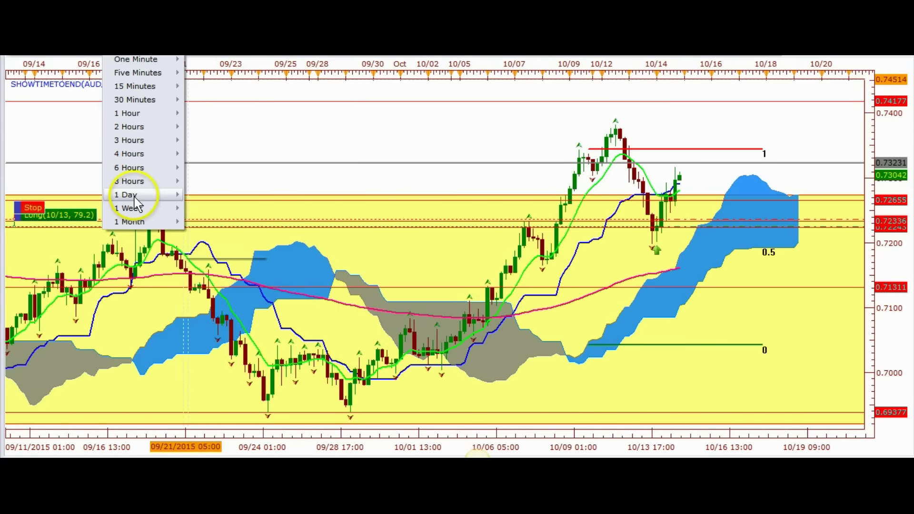
left_click(133, 197)
scroll(455, 190, "down", 6)
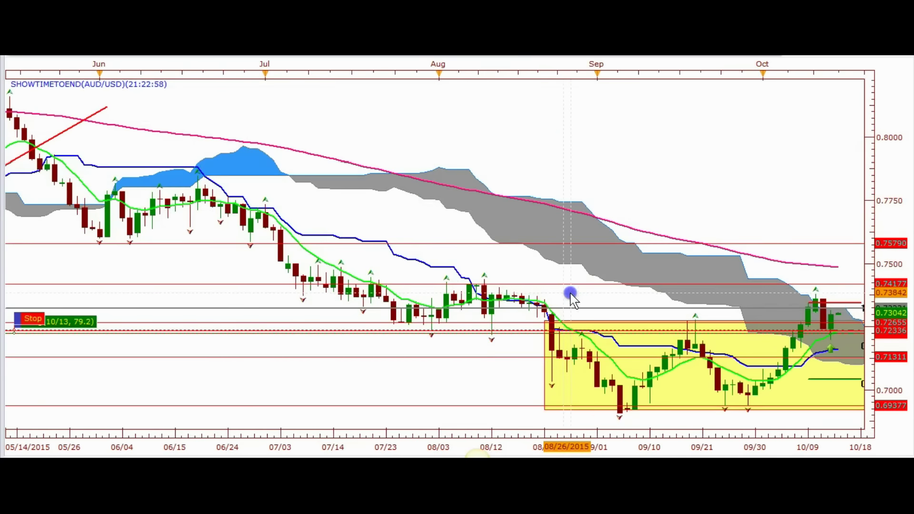
left_click_drag(573, 299, 475, 297)
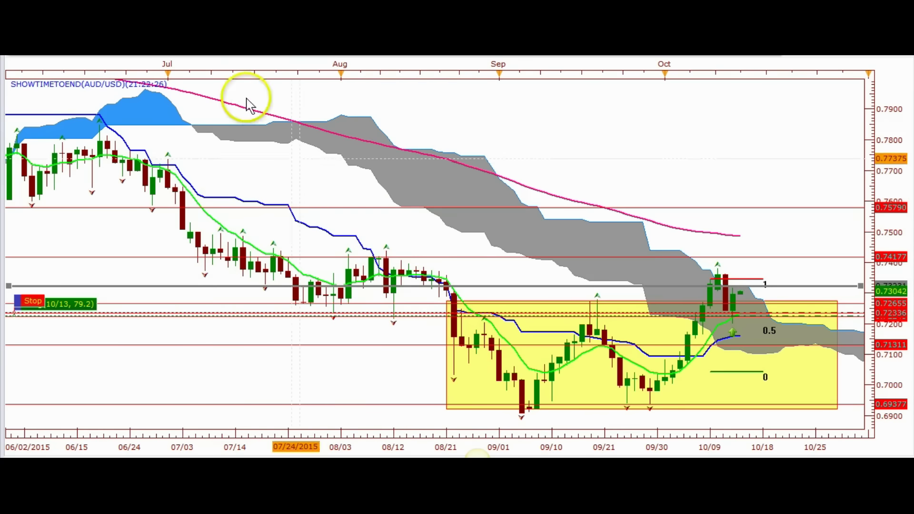
- Set the chart to 4 hours and inspect the trend from the late-September lows against the pink average and projected blue cloud
right_click(175, 79)
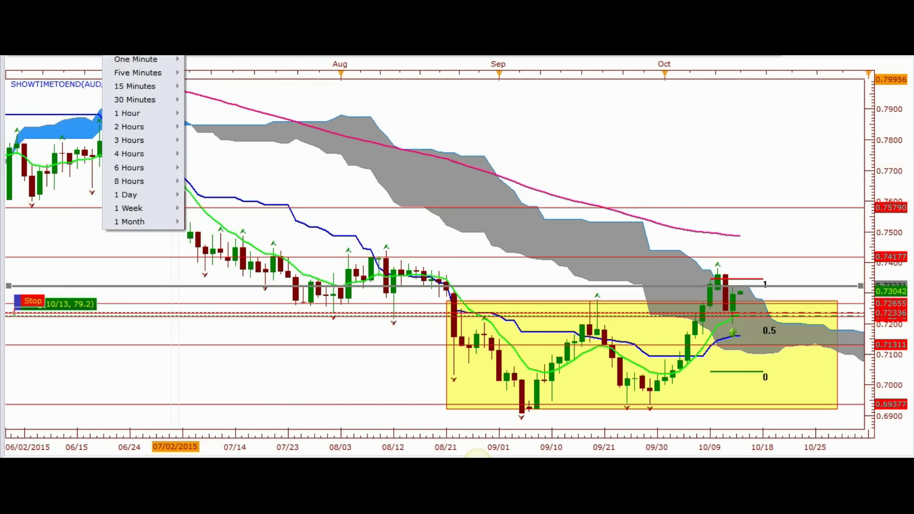
left_click(131, 153)
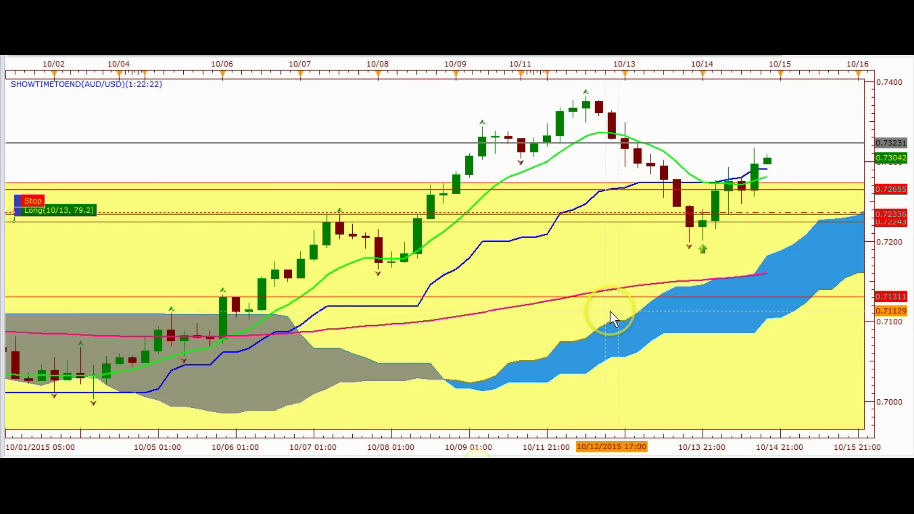
scroll(610, 311, "down", 3)
scroll(603, 299, "down", 3)
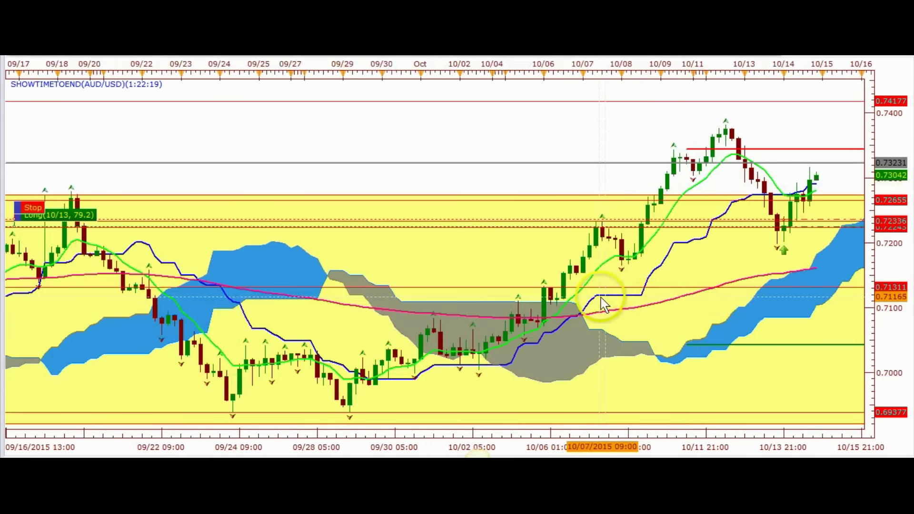
left_click(577, 129)
left_click_drag(577, 129, 470, 145)
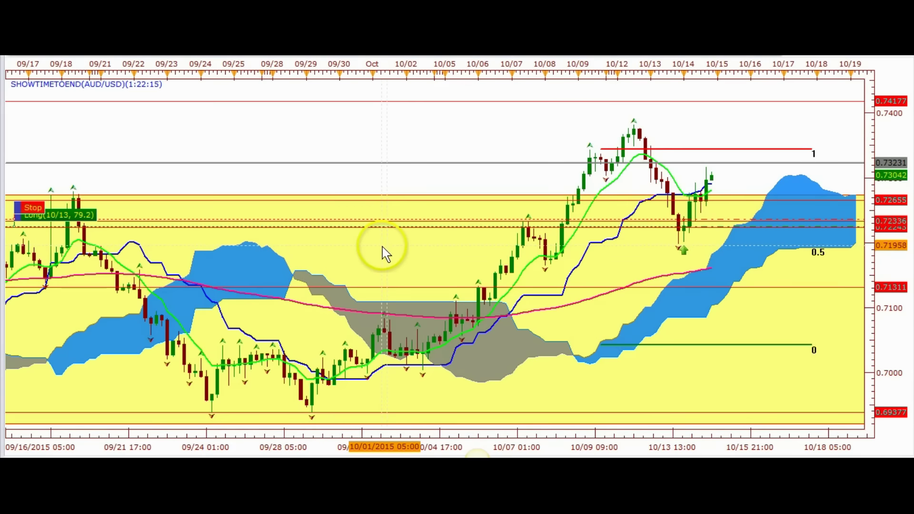
- Set the chart back to 1 day and examine the latest candles against the cloud's upper edge, the 0.74177 level and the pink EMA
right_click(152, 71)
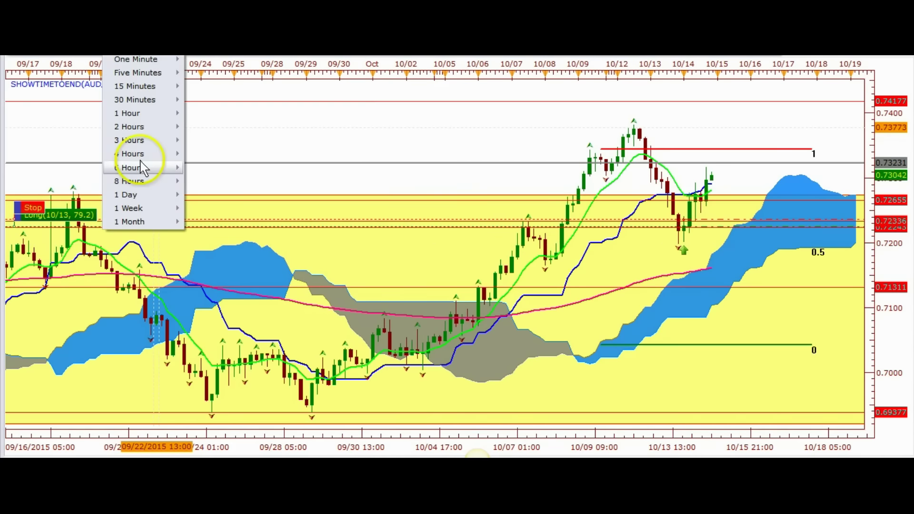
left_click(131, 194)
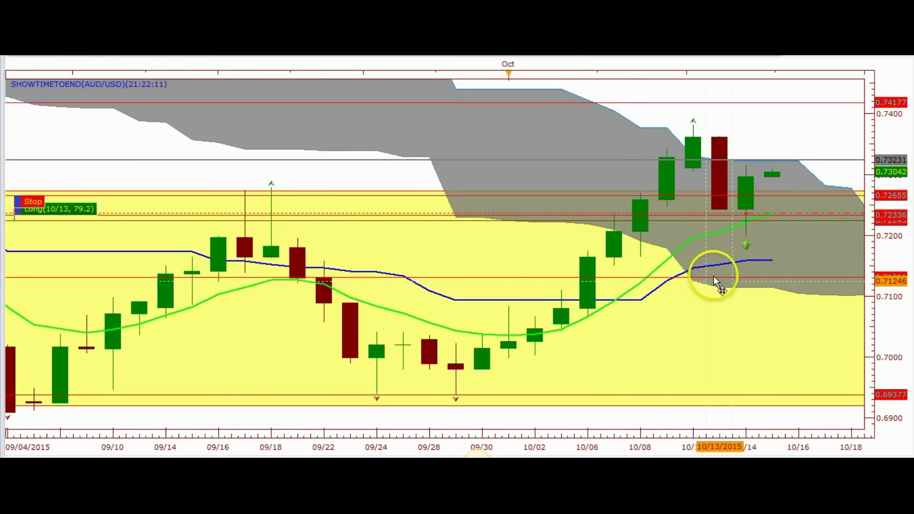
left_click_drag(797, 156, 569, 176)
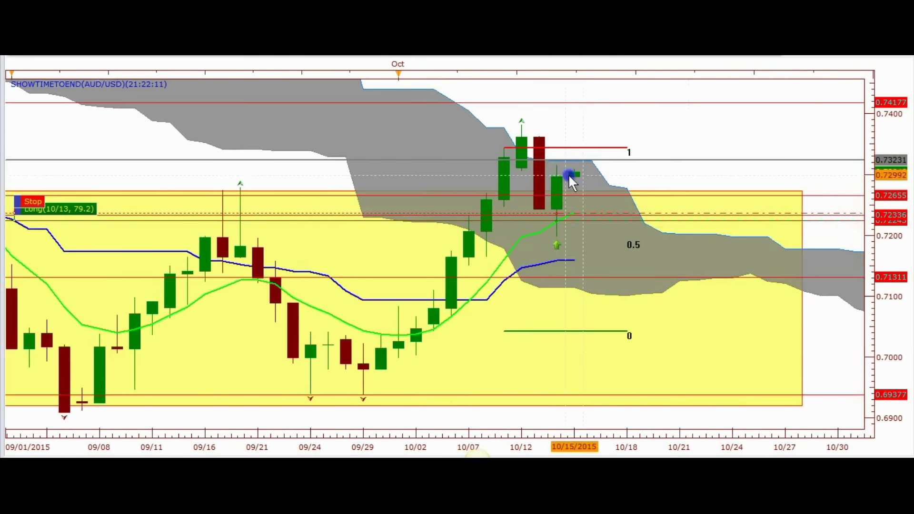
scroll(619, 148, "down", 2)
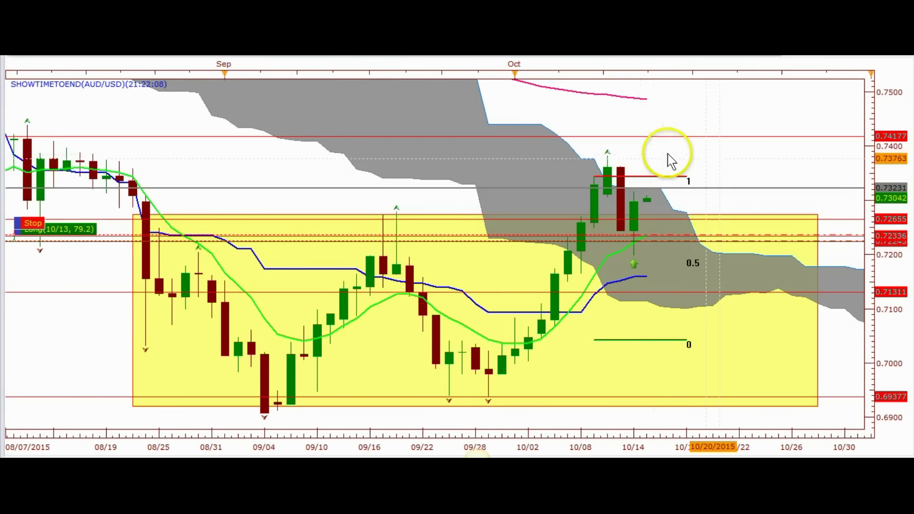
scroll(712, 171, "down", 1)
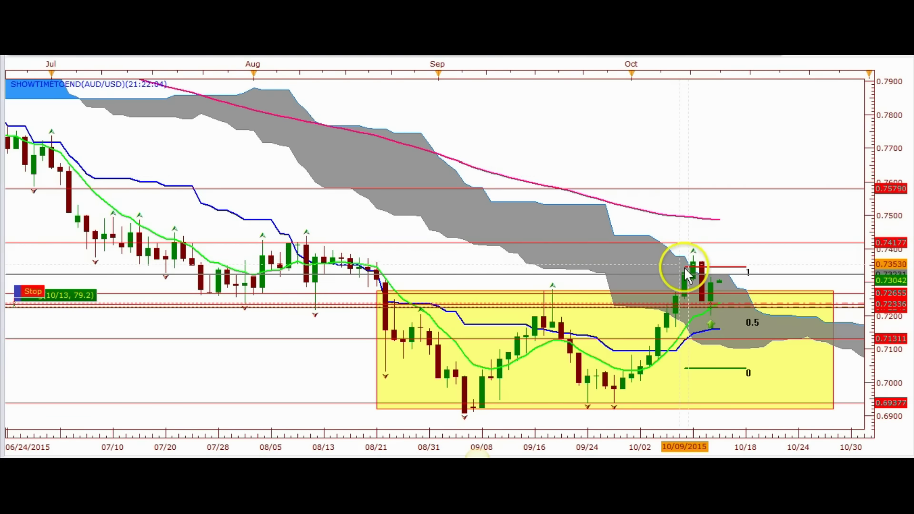
scroll(721, 298, "up", 1)
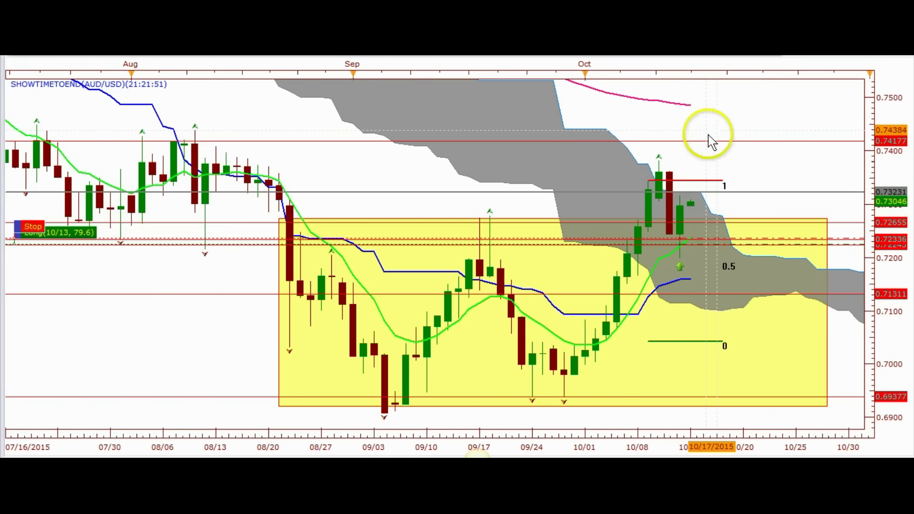
scroll(695, 135, "down", 2)
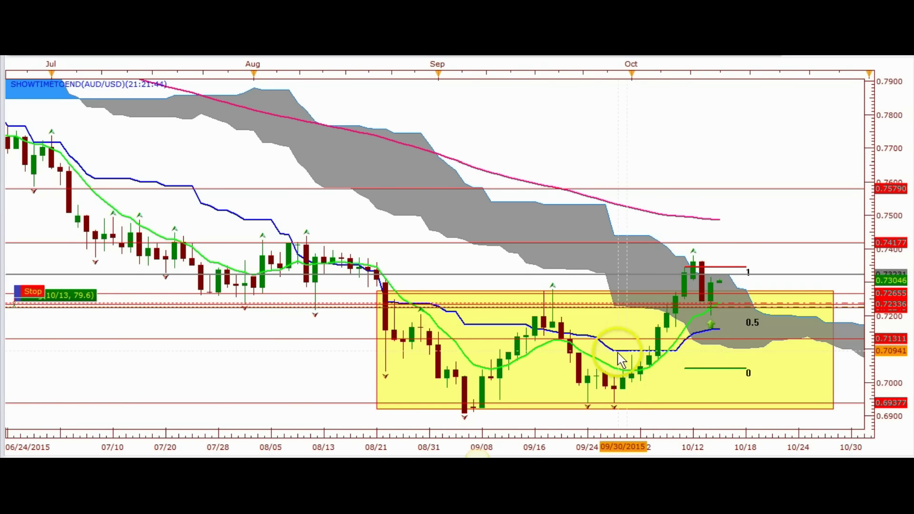
- Examine the latest daily candles against the 0.74177 level and the pink average, then the projected cloud ahead through early November
scroll(656, 359, "up", 2)
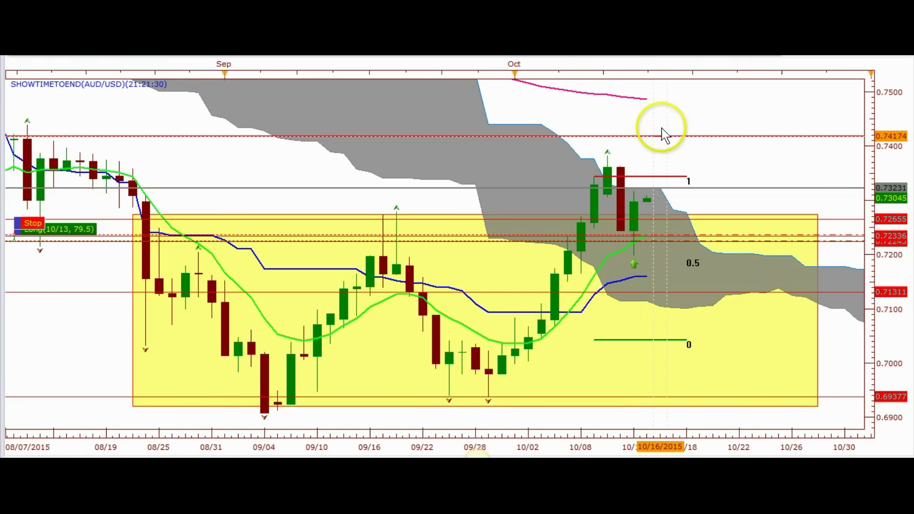
scroll(671, 151, "down", 1)
scroll(718, 179, "down", 1)
scroll(723, 186, "down", 1)
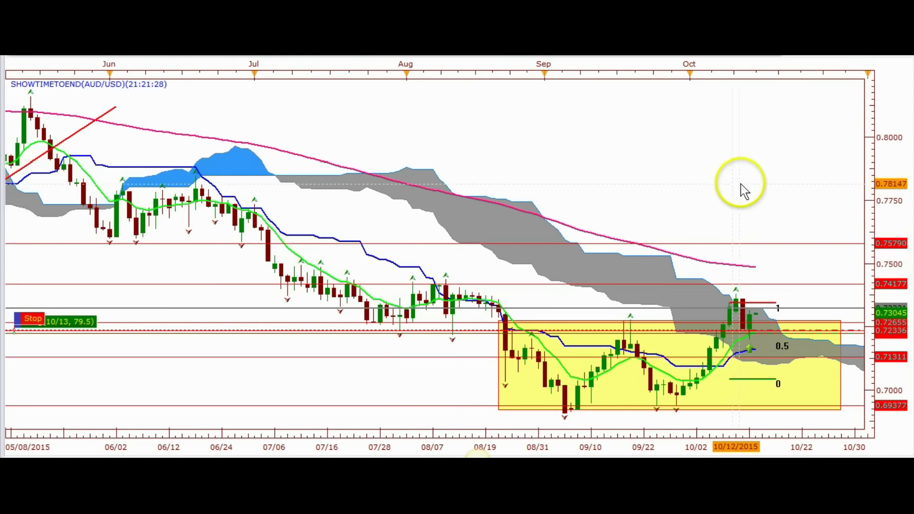
left_click_drag(742, 188, 579, 189)
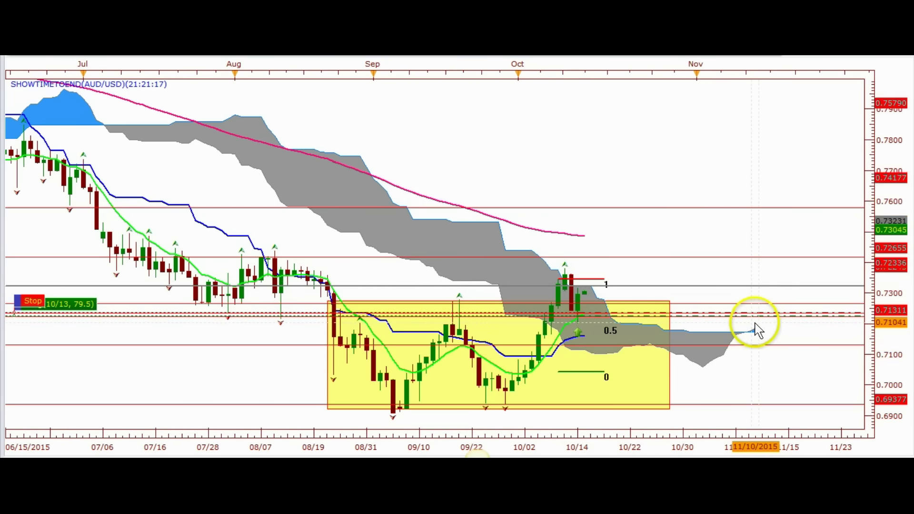
scroll(757, 328, "up", 3)
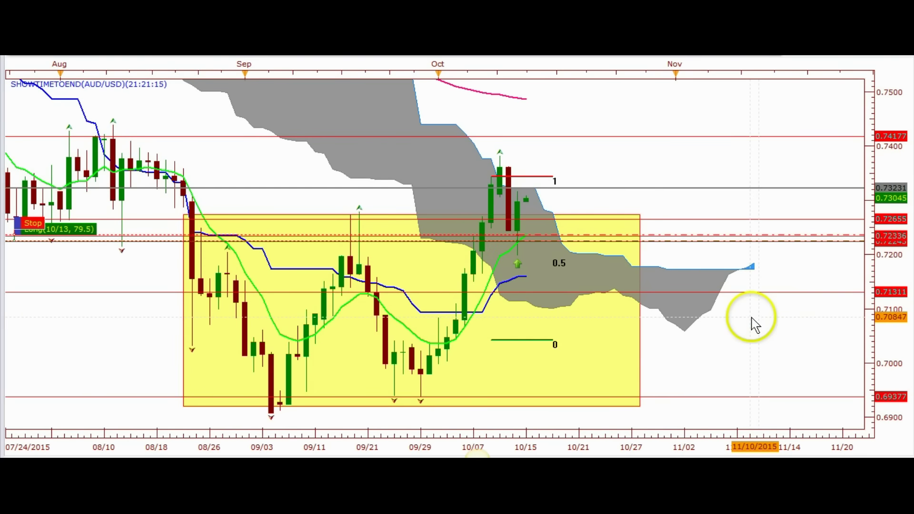
left_click(566, 188)
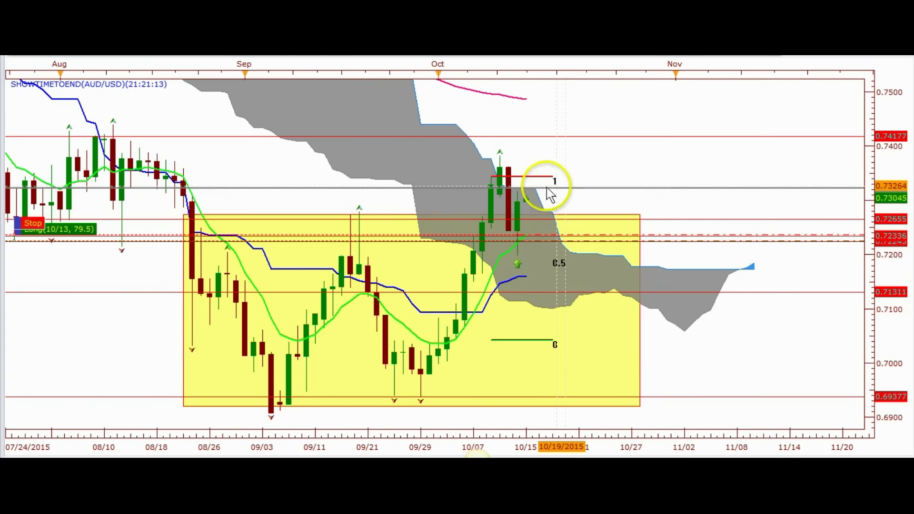
left_click_drag(622, 217, 612, 220)
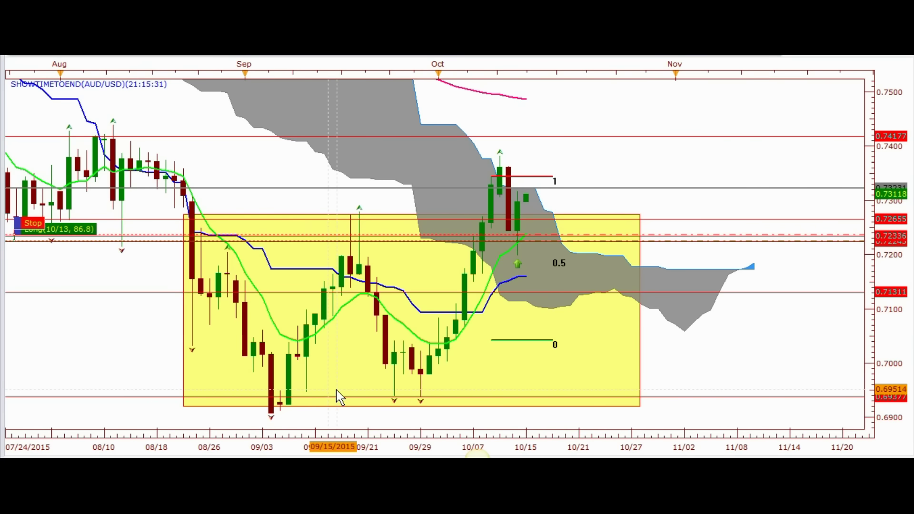